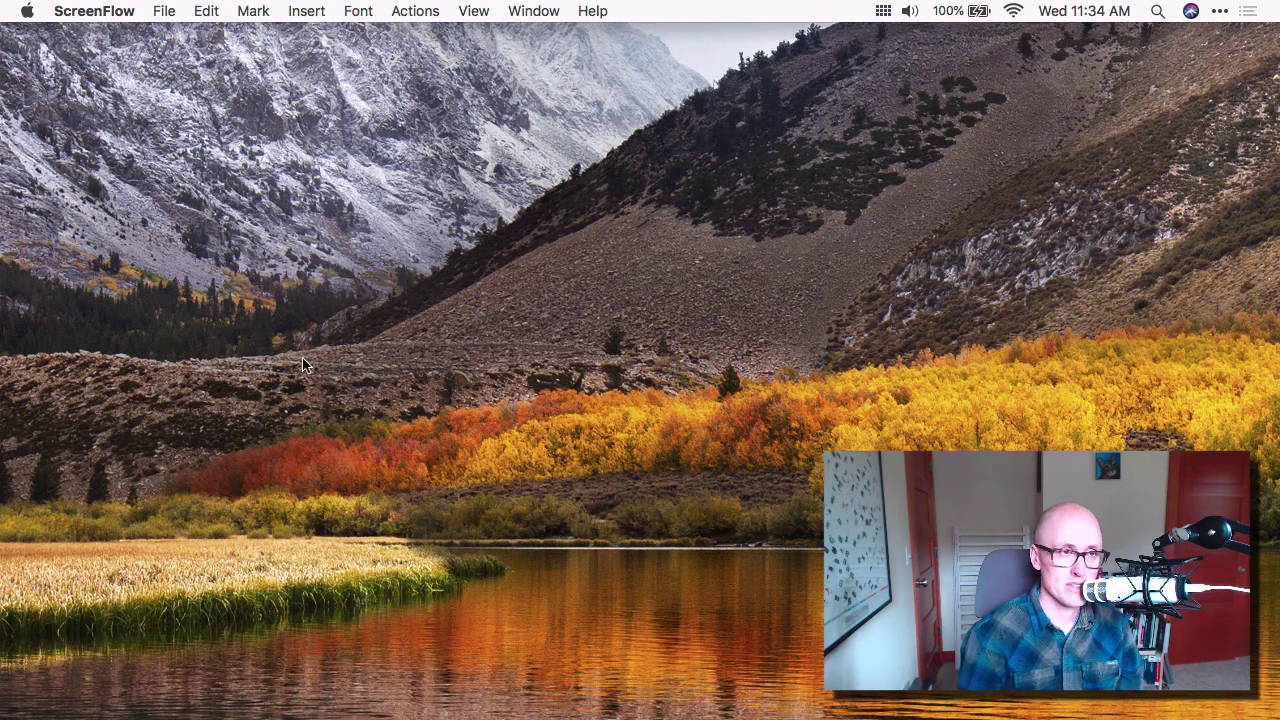
- Bring Finder to the front on the desktop and open the Apple menu
{"action": "left_click", "coordinate": [305, 365]}
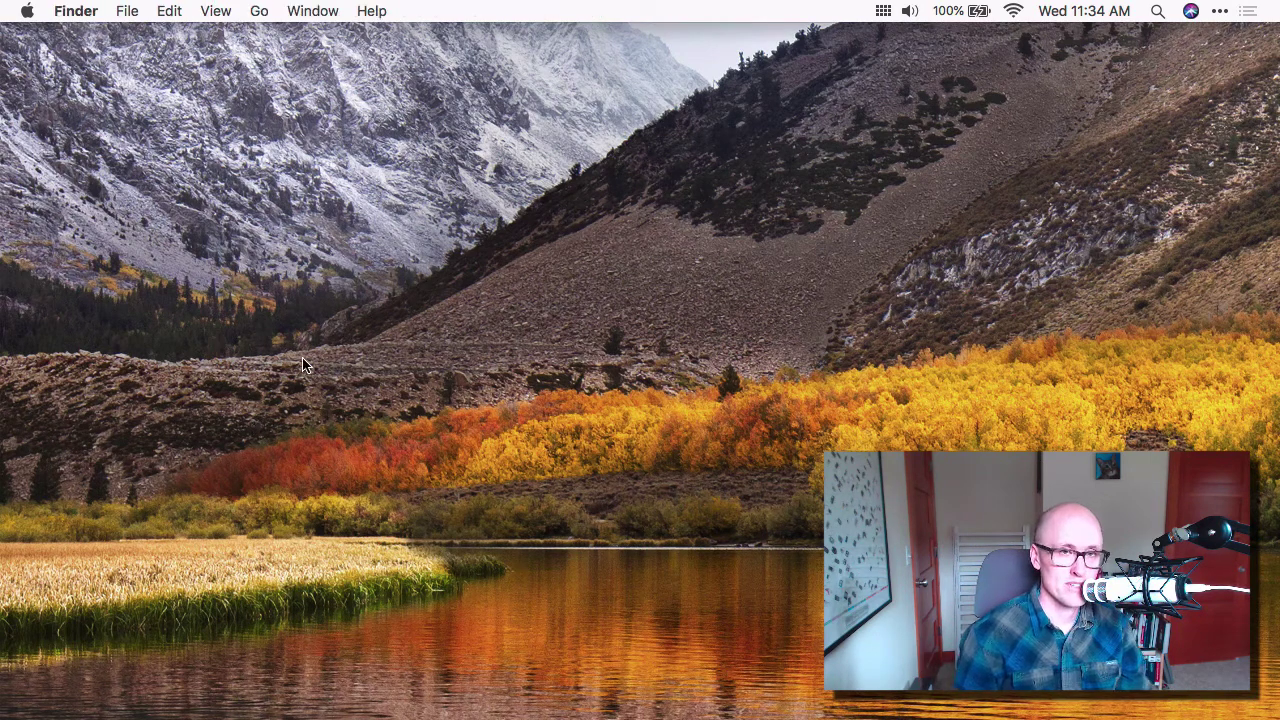
{"action": "left_click", "coordinate": [34, 12]}
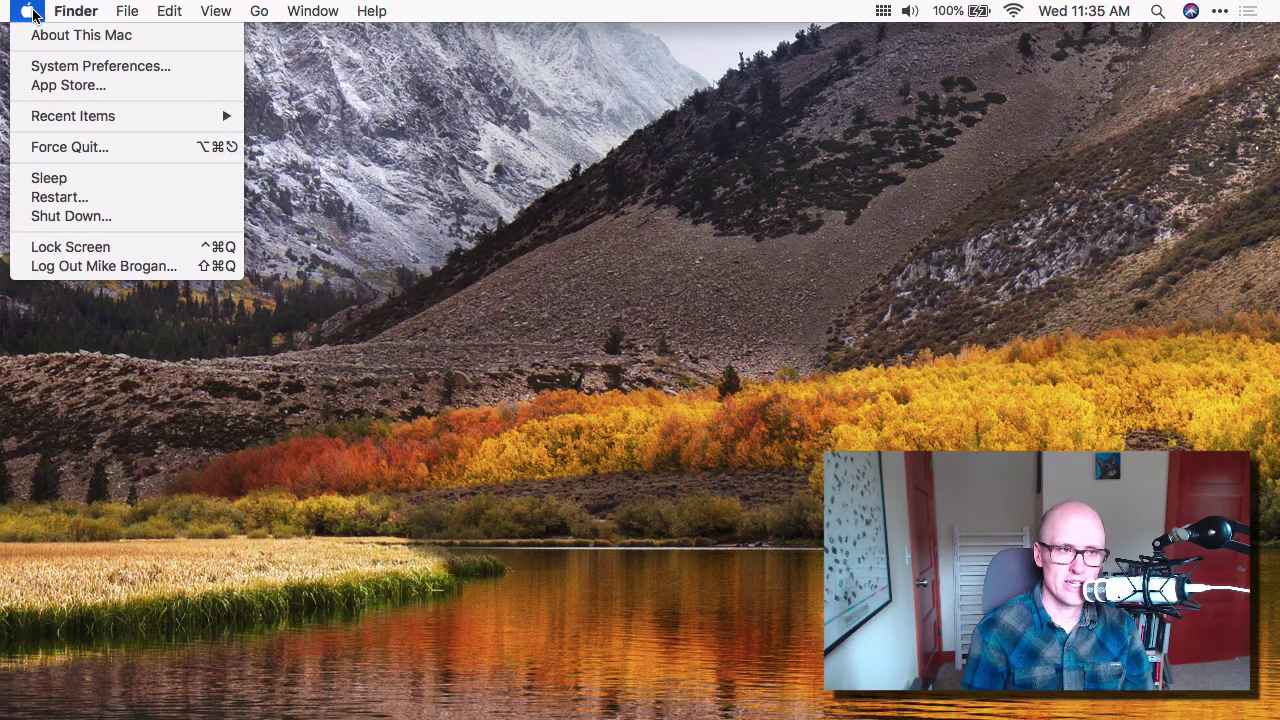
- Launch System Preferences and reach Security & Privacy's General pane, relaunching once after returning to Show All
{"action": "left_click", "coordinate": [30, 66]}
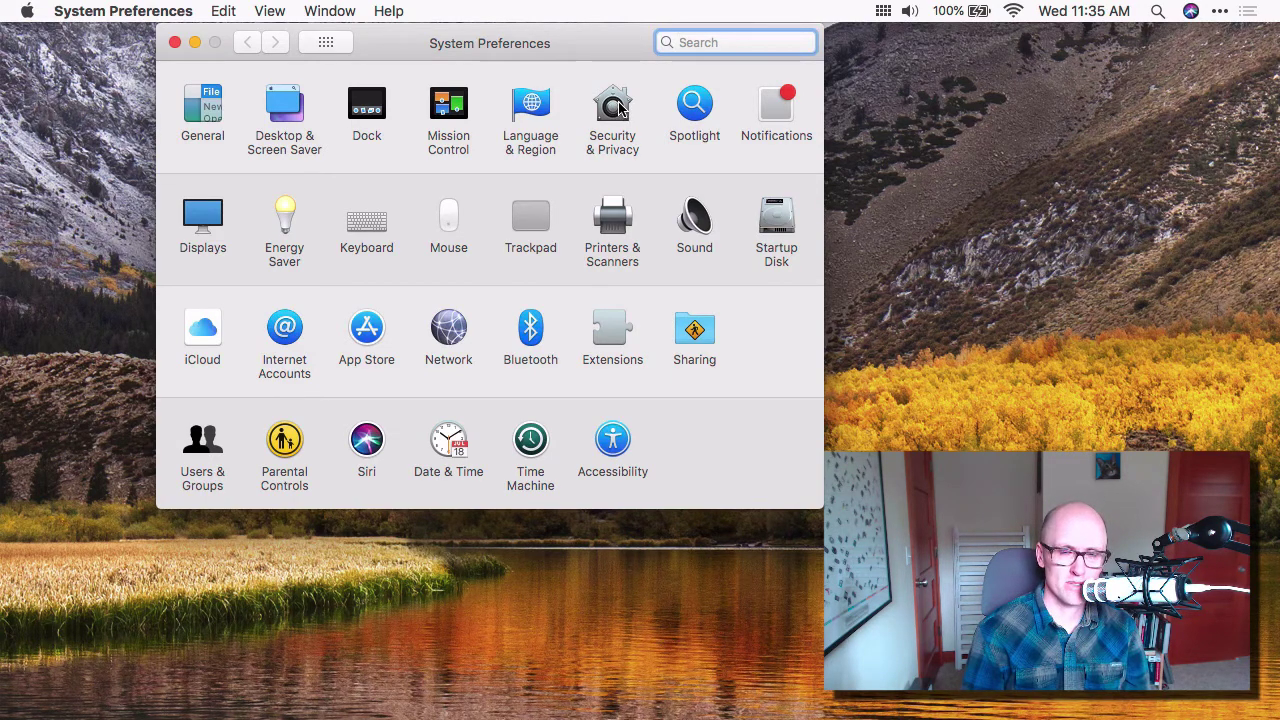
{"action": "left_click", "coordinate": [619, 108]}
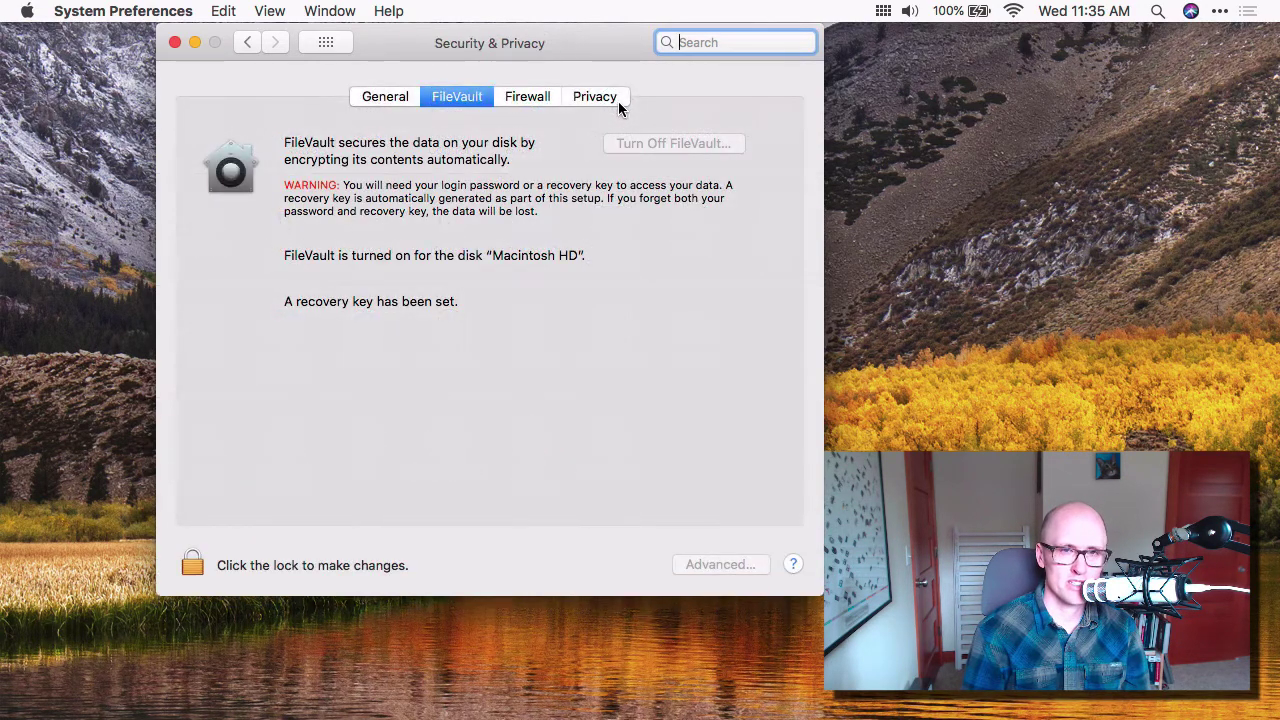
{"action": "left_click", "coordinate": [395, 101]}
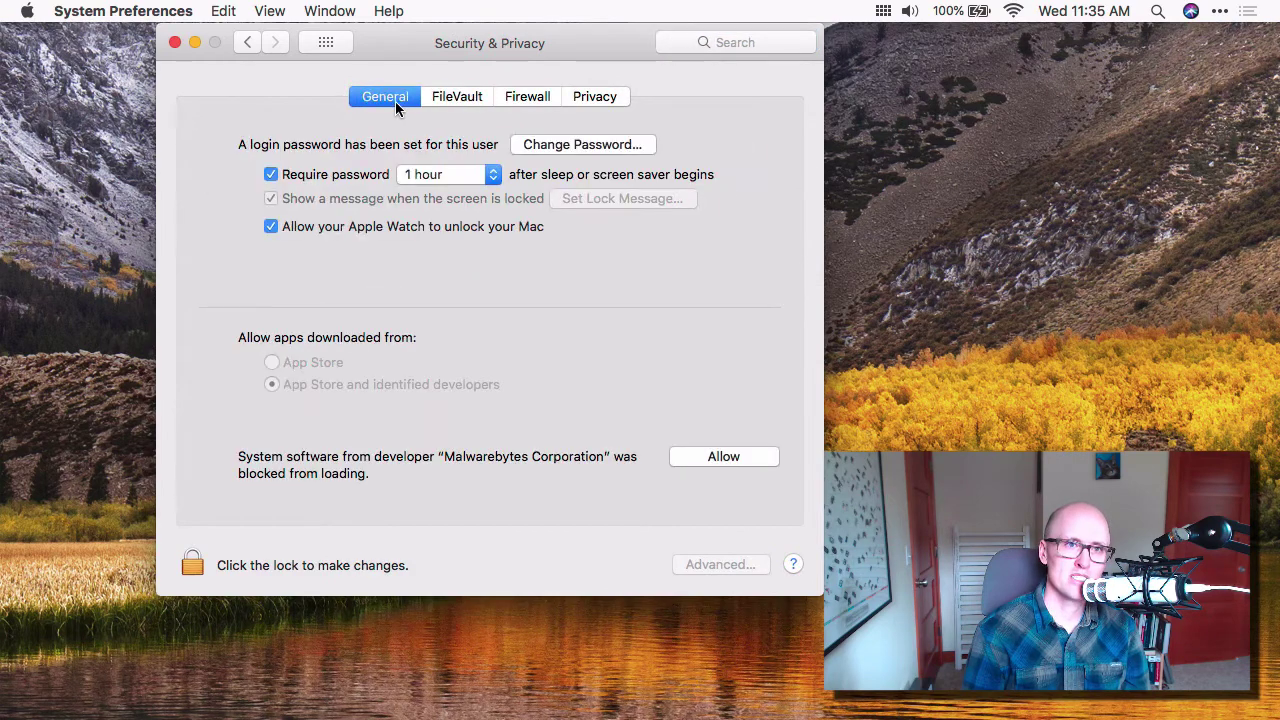
{"action": "left_click", "coordinate": [312, 43]}
{"action": "left_click", "coordinate": [123, 11]}
{"action": "mouse_move", "coordinate": [27, 11]}
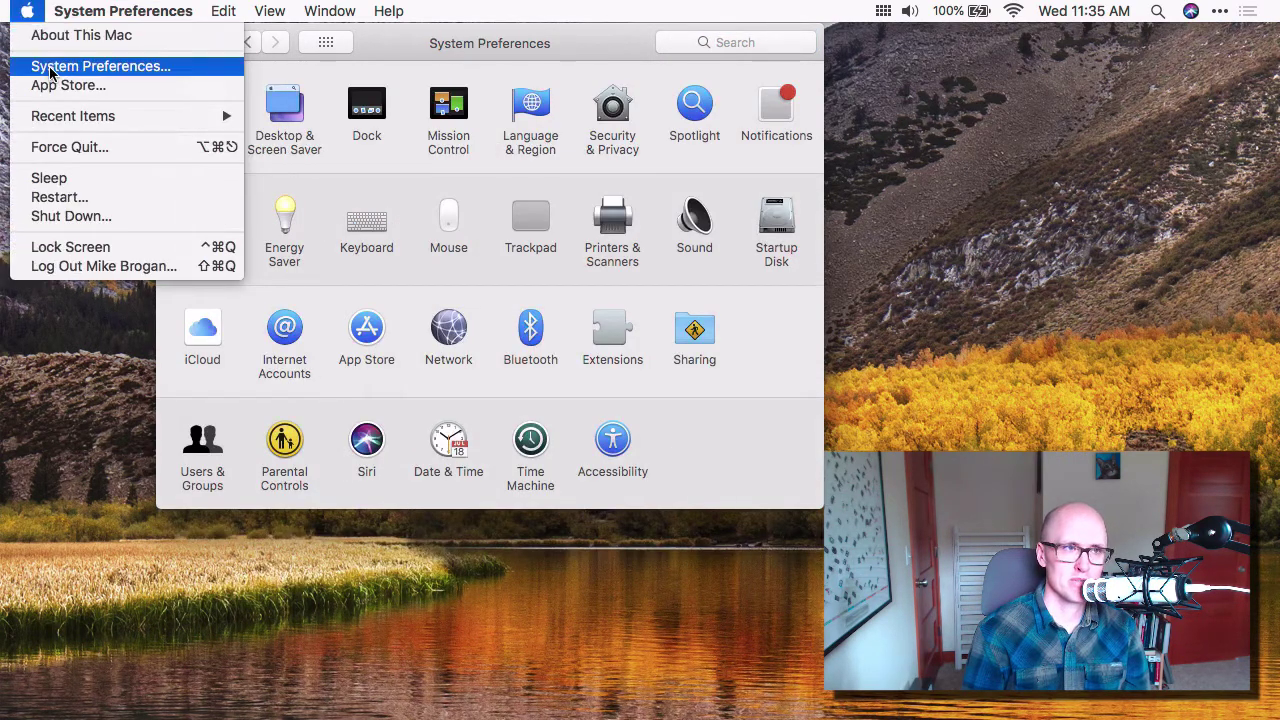
{"action": "left_click", "coordinate": [50, 70]}
{"action": "left_click", "coordinate": [612, 110]}
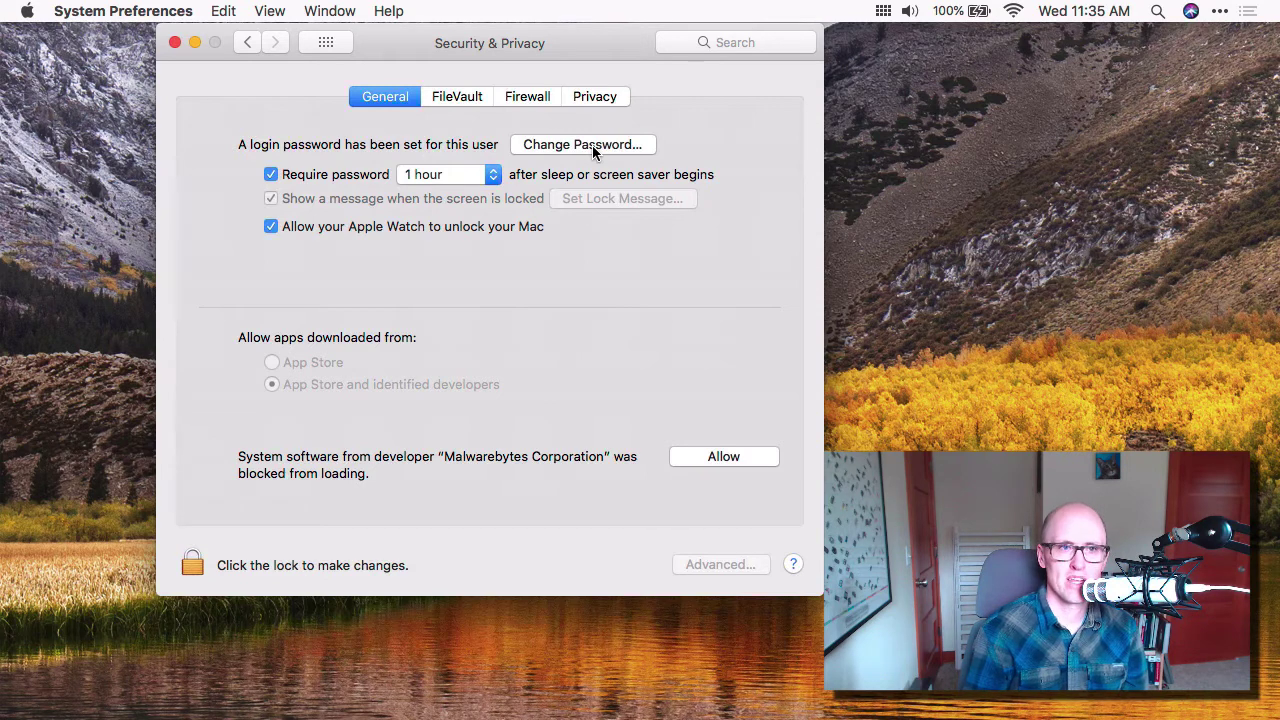
{"action": "left_click", "coordinate": [435, 178]}
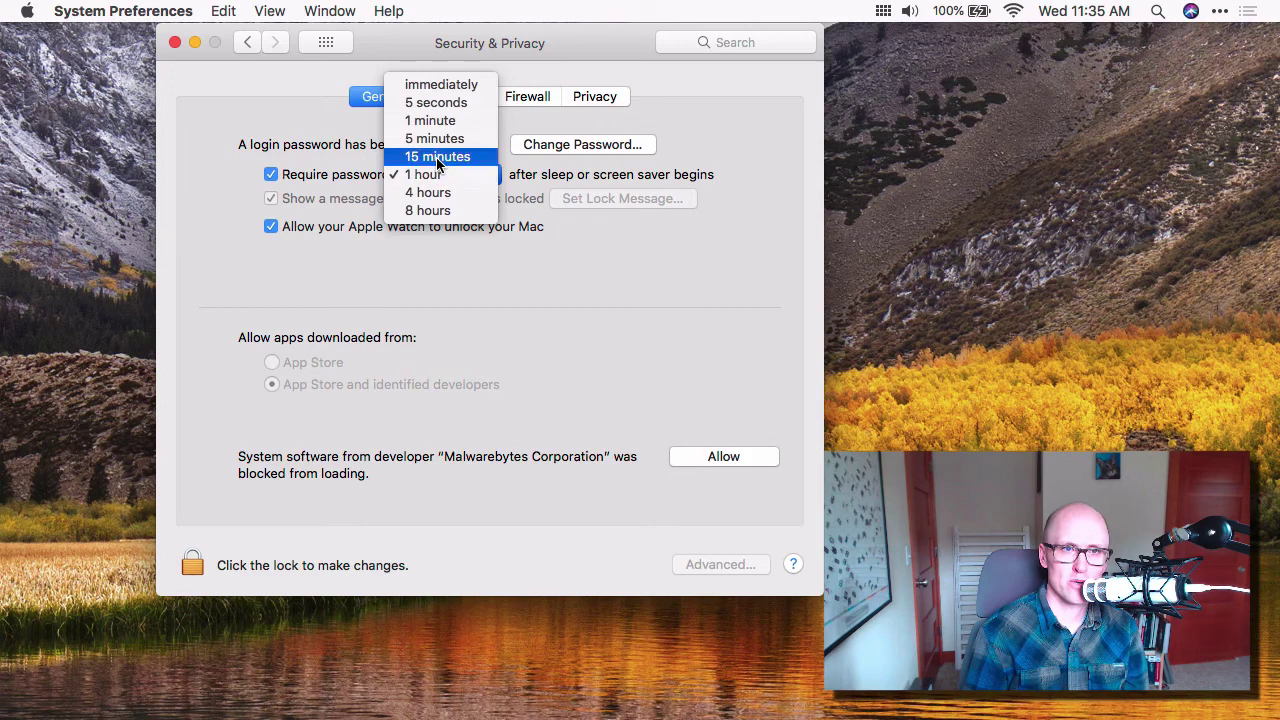
{"action": "left_click", "coordinate": [441, 84]}
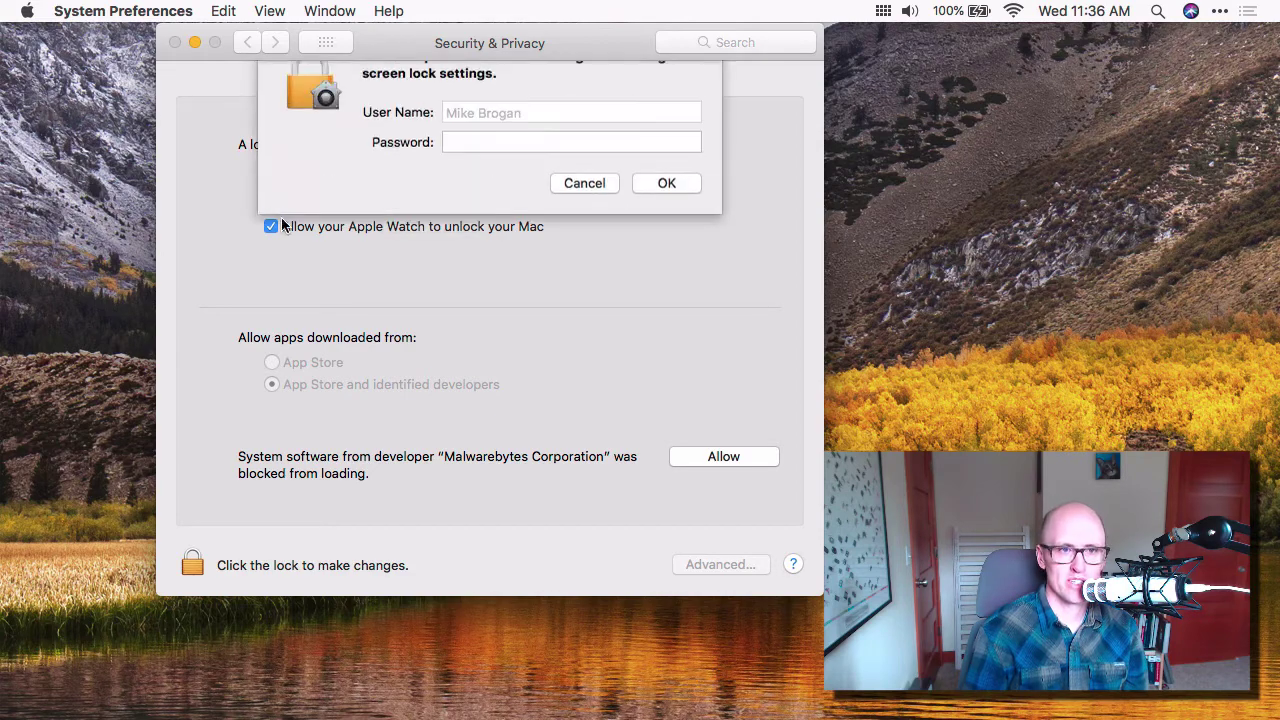
{"action": "left_click", "coordinate": [571, 215]}
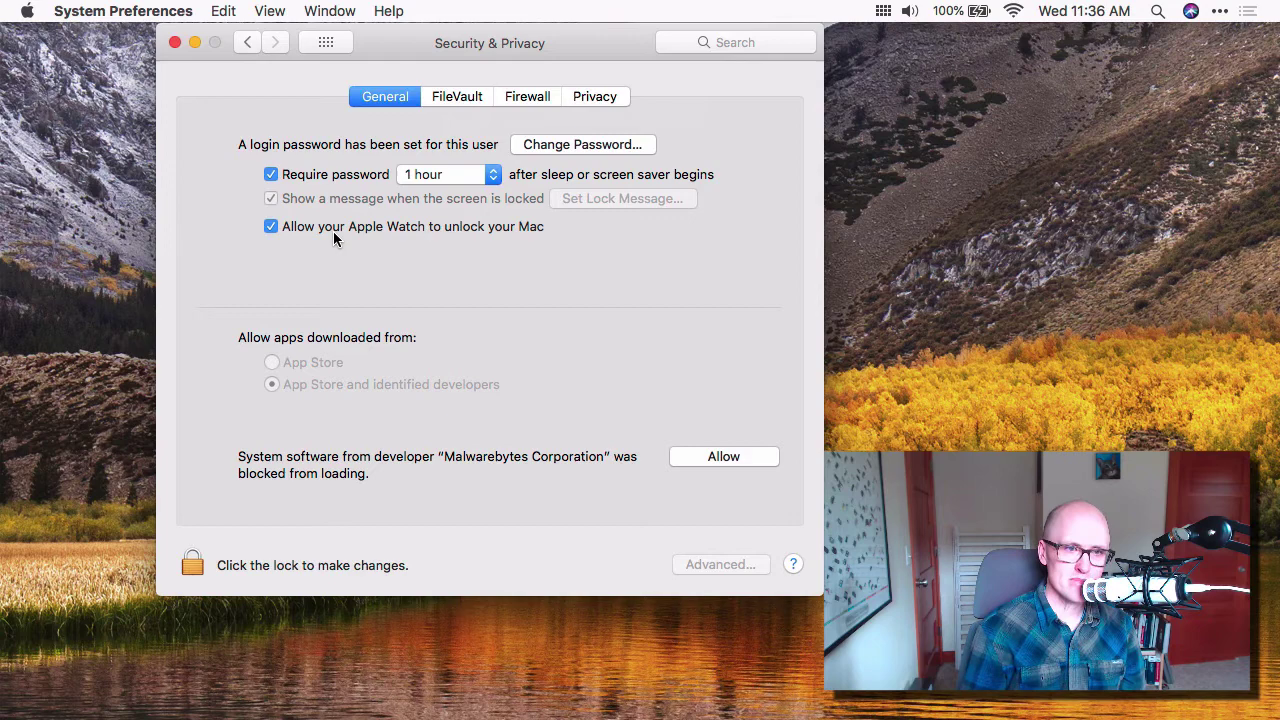
{"action": "left_click", "coordinate": [431, 179]}
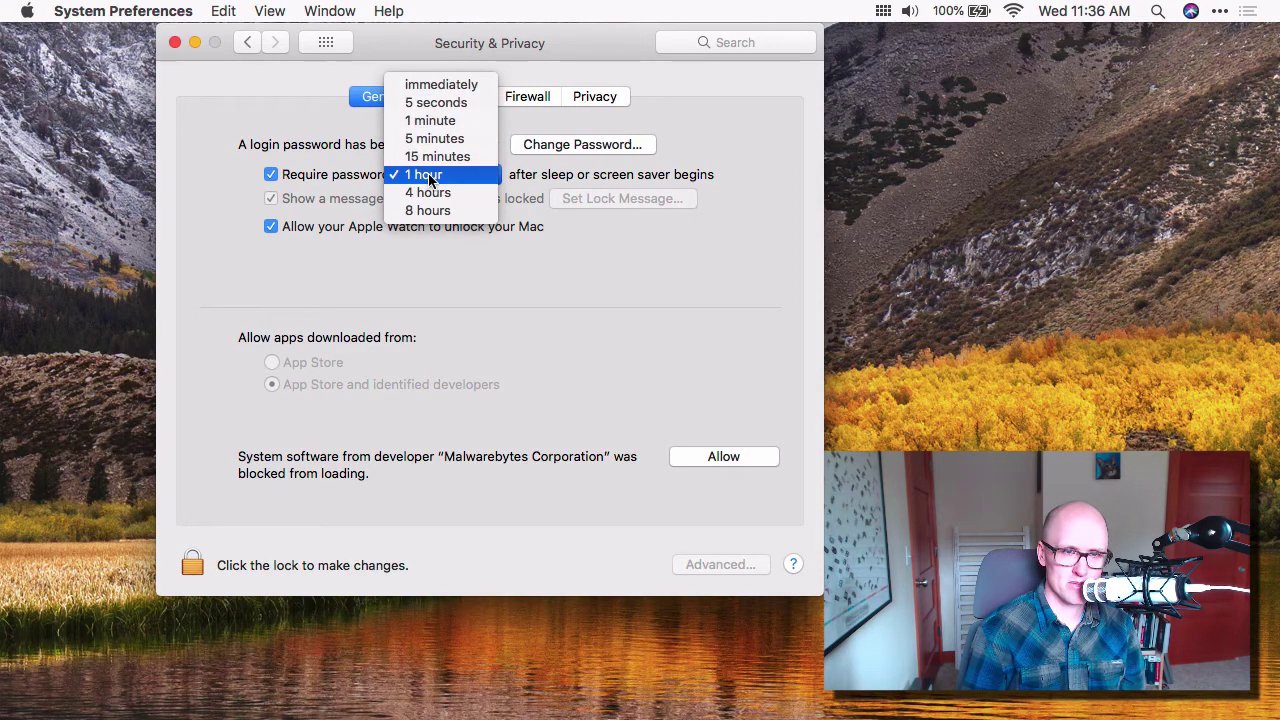
{"action": "left_click", "coordinate": [431, 176]}
{"action": "left_click", "coordinate": [581, 210]}
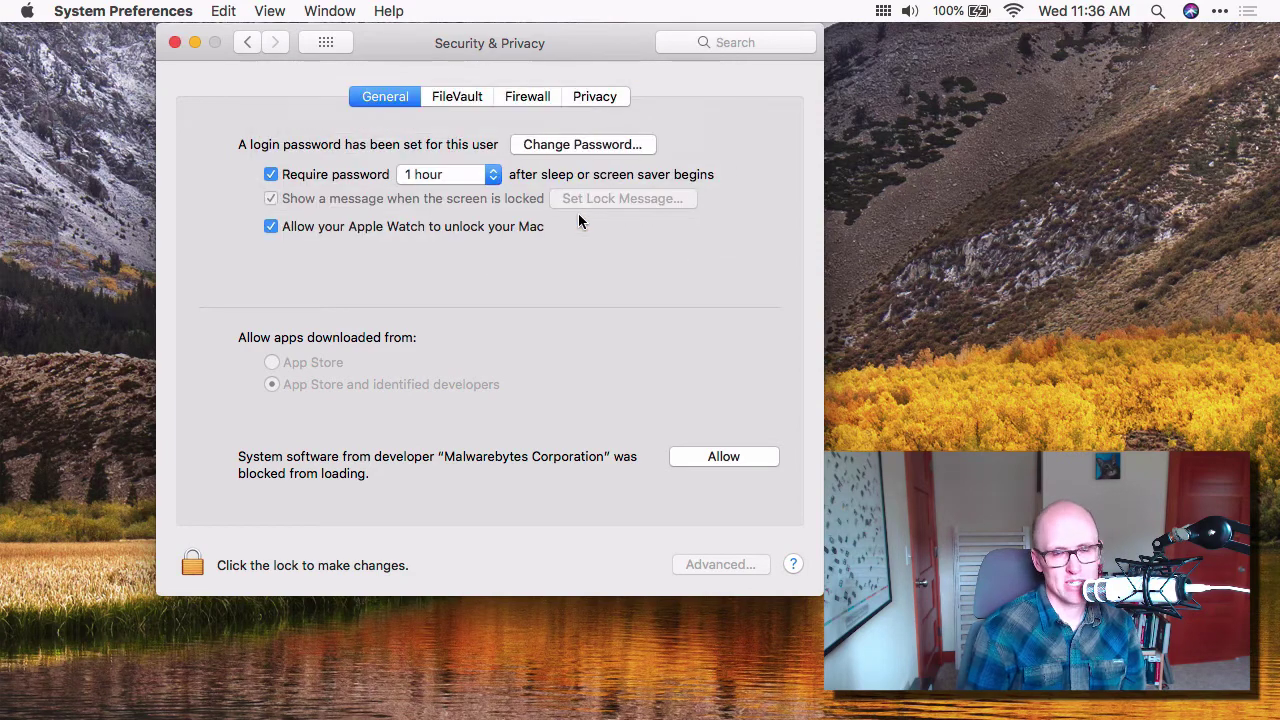
- Switch to the FileVault tab to confirm Macintosh HD is encrypted with a recovery key set
{"action": "left_click", "coordinate": [458, 98]}
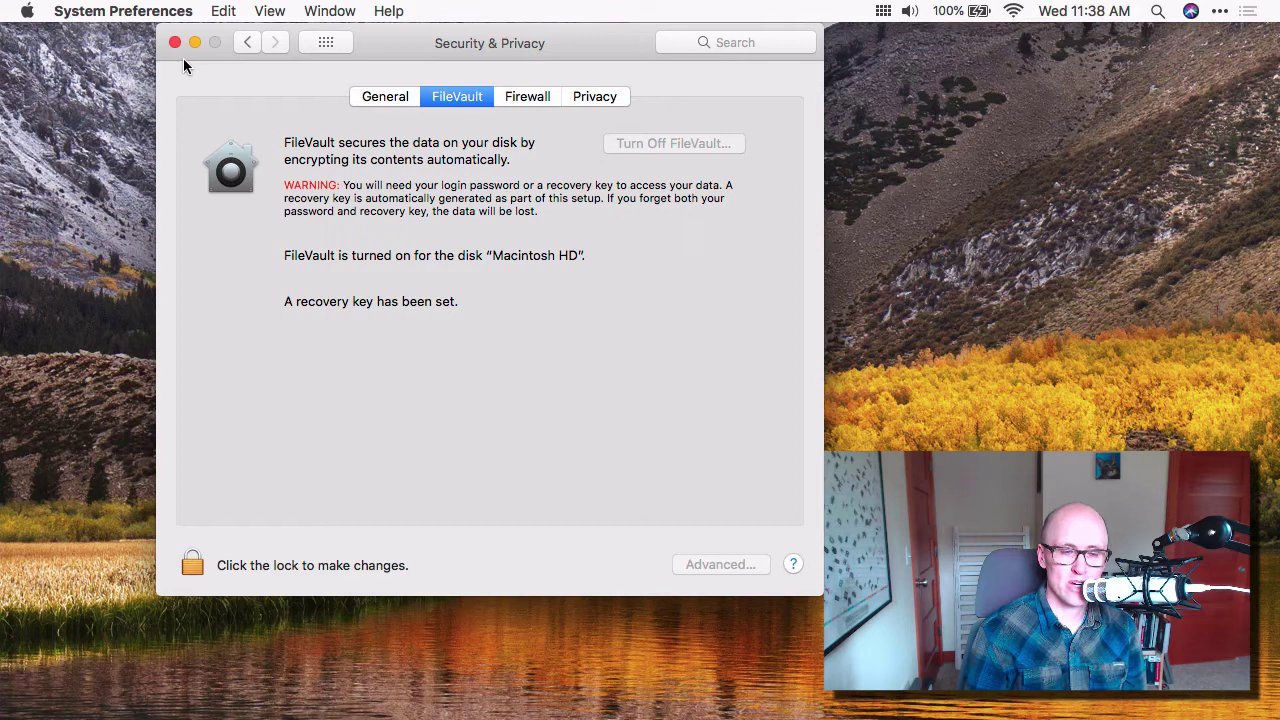
- Open Time Machine from Show All and review the backup disk chooser's Encrypt backups option, then cancel
{"action": "left_click", "coordinate": [336, 43]}
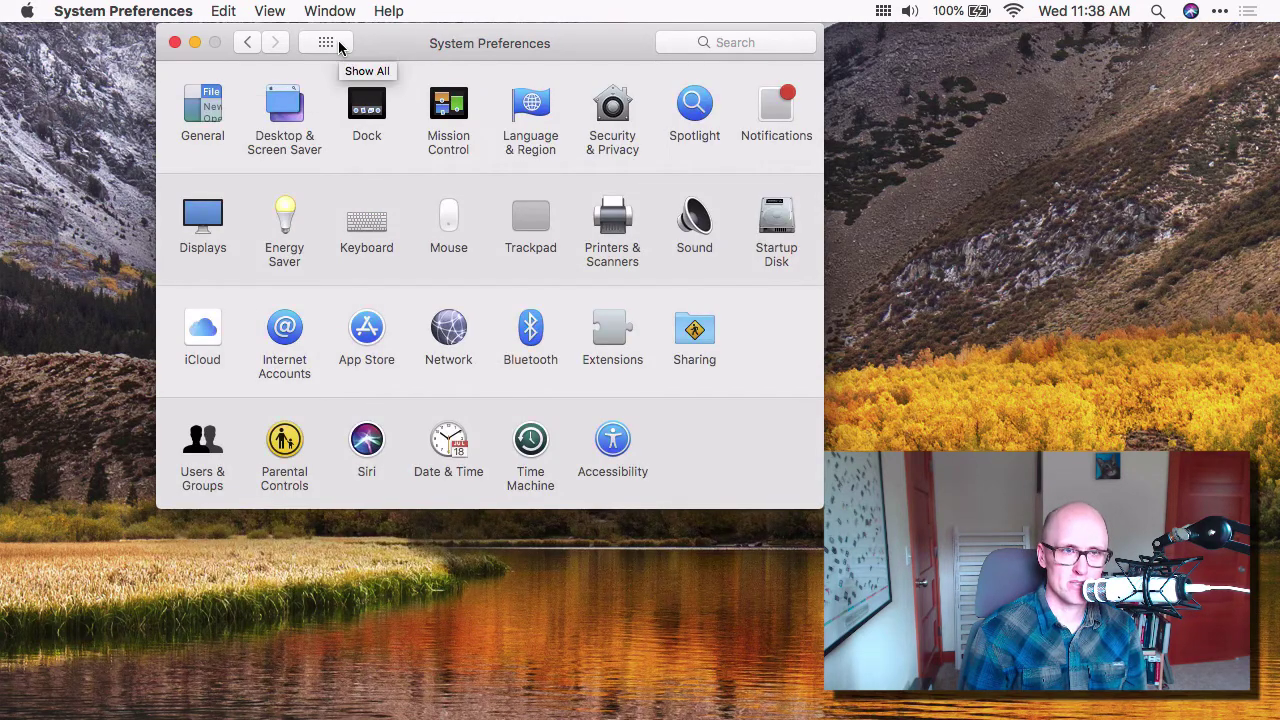
{"action": "left_click", "coordinate": [533, 455]}
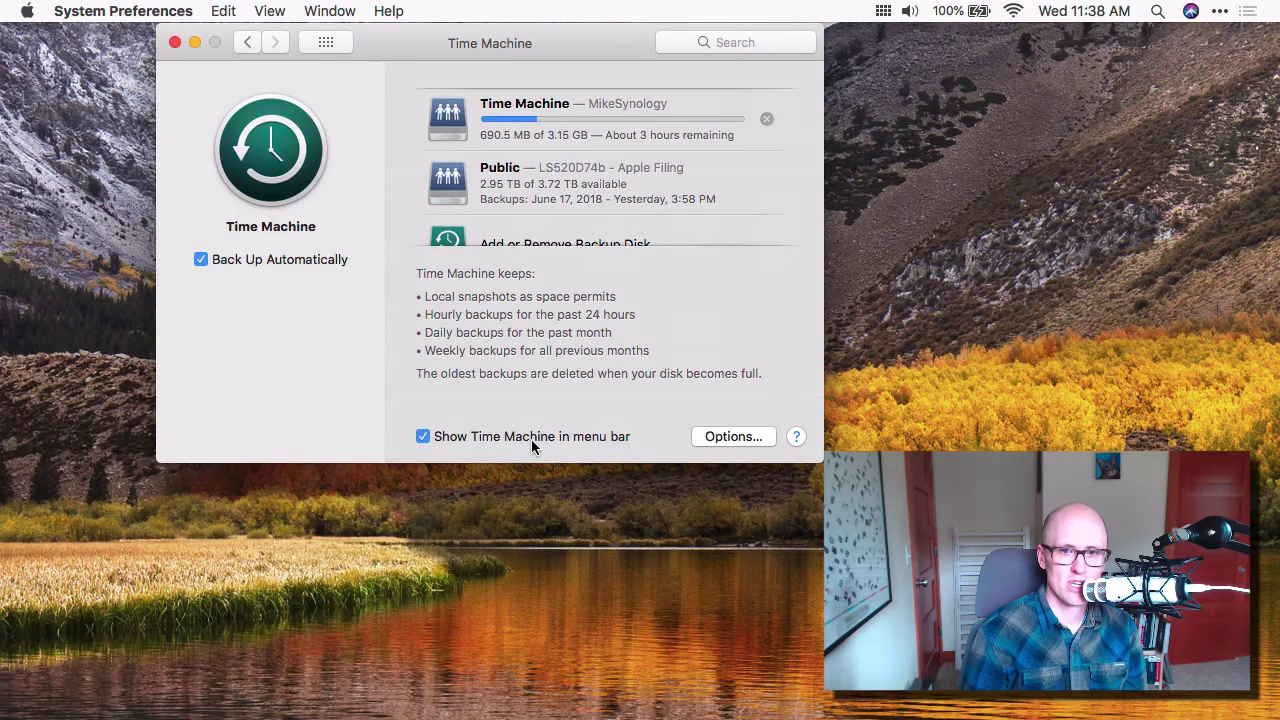
{"action": "scroll", "coordinate": [582, 112], "scroll_direction": "down", "scroll_amount": 2}
{"action": "left_click", "coordinate": [556, 212]}
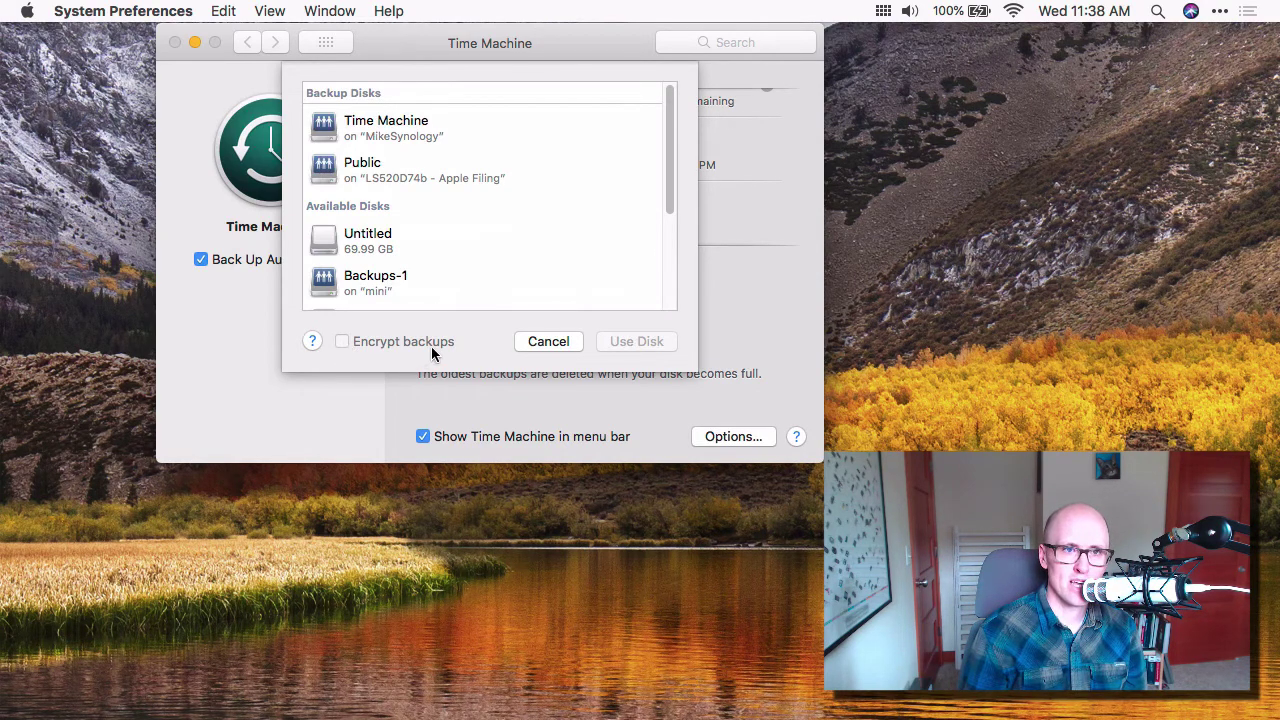
{"action": "left_click", "coordinate": [532, 341]}
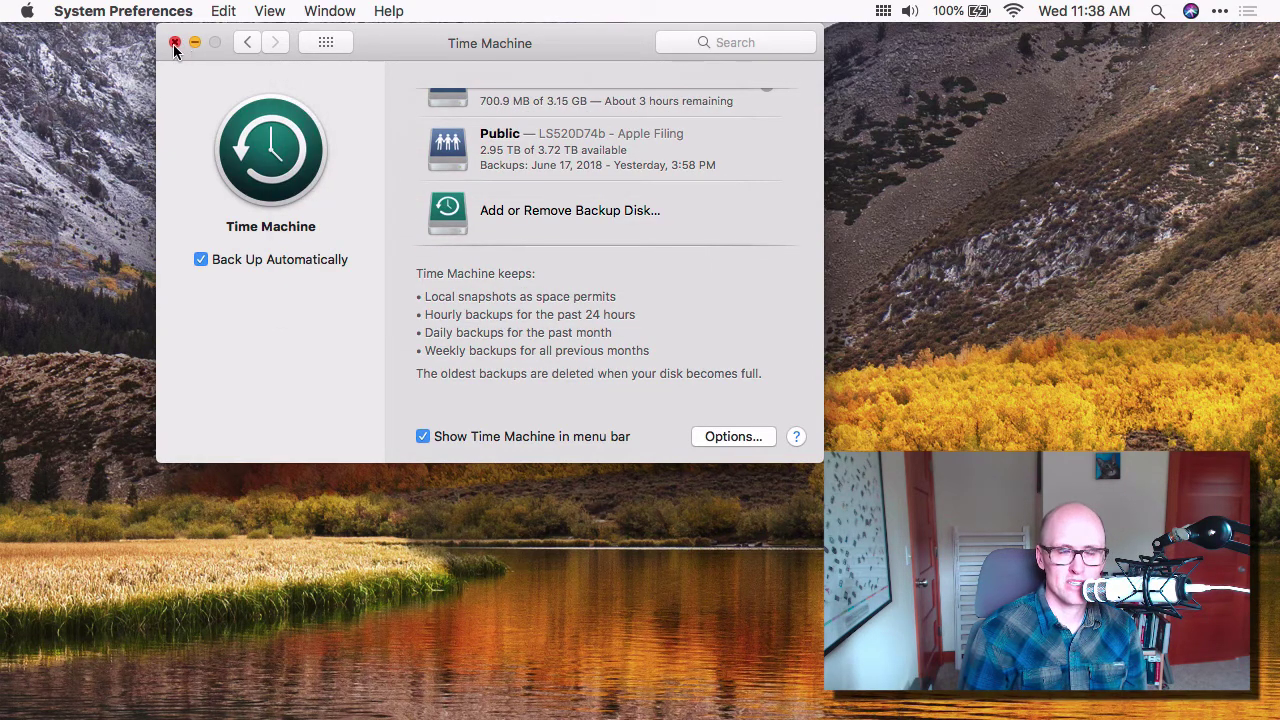
- Close System Preferences, open a Finder window, and choose Encrypt "Untitled" from the drive's context menu
{"action": "left_click", "coordinate": [175, 43]}
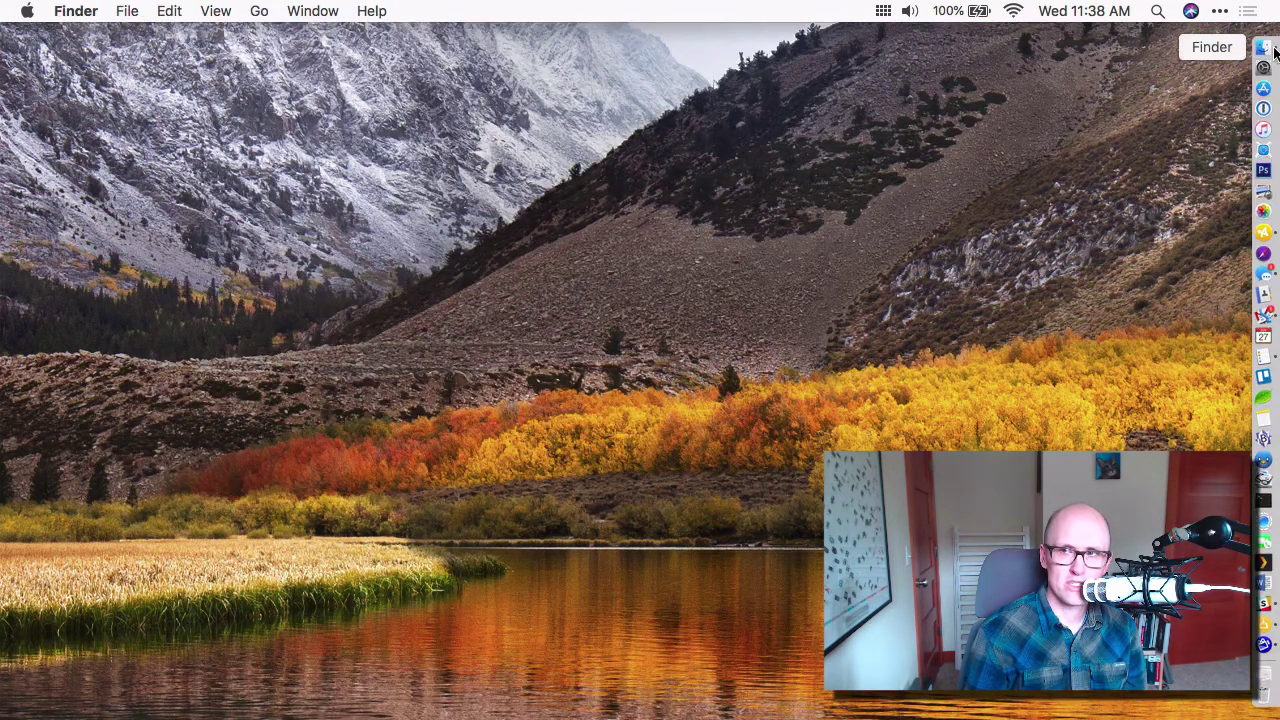
{"action": "left_click", "coordinate": [1272, 50]}
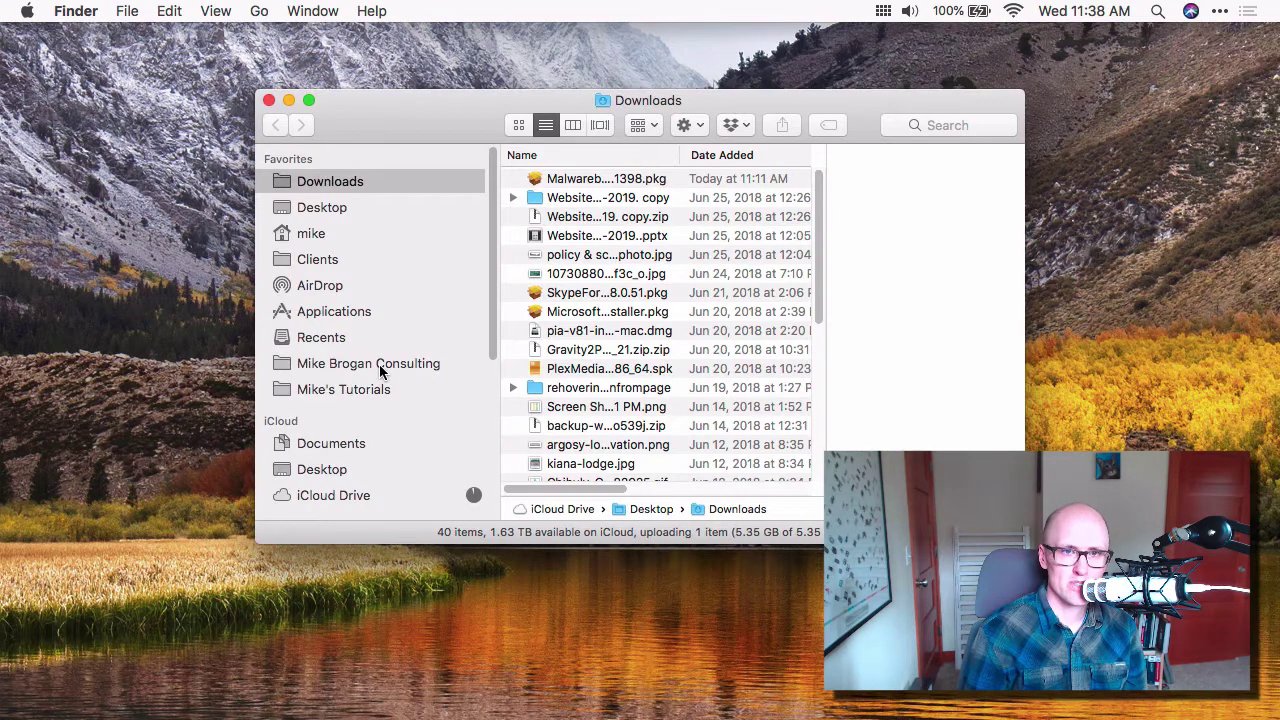
{"action": "scroll", "coordinate": [380, 340], "scroll_direction": "down", "scroll_amount": 5}
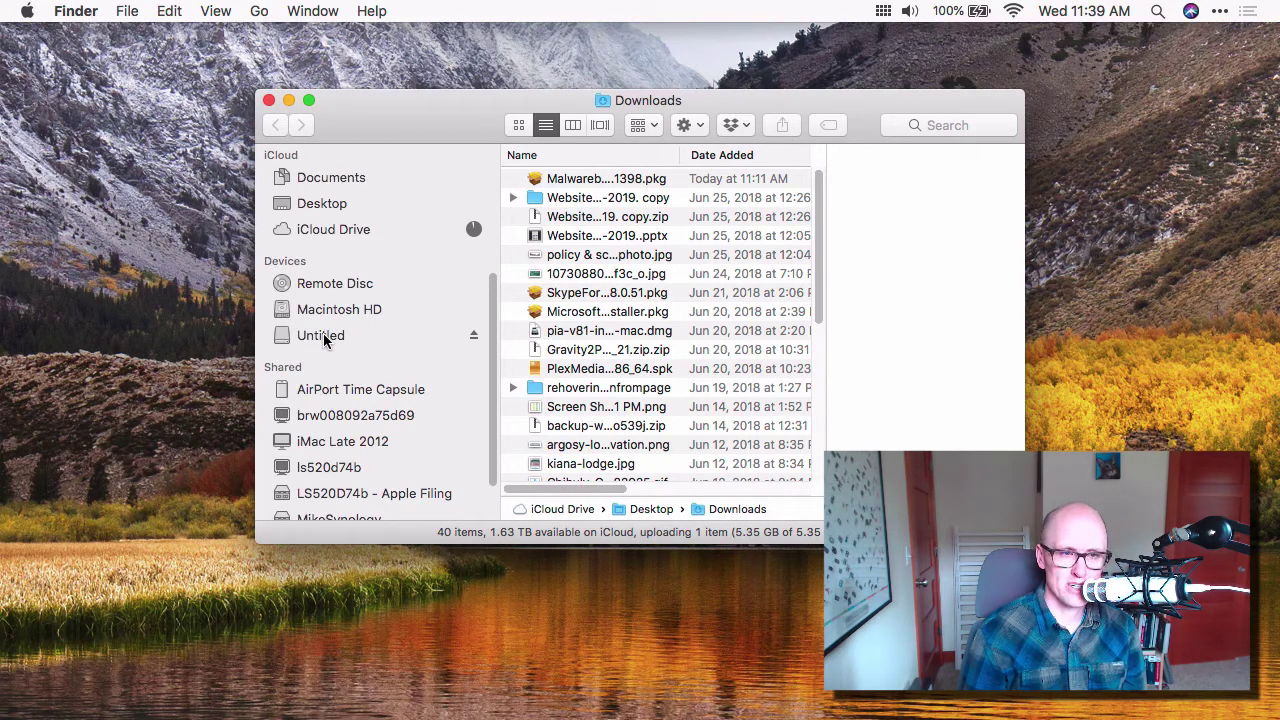
{"action": "right_click", "coordinate": [324, 340]}
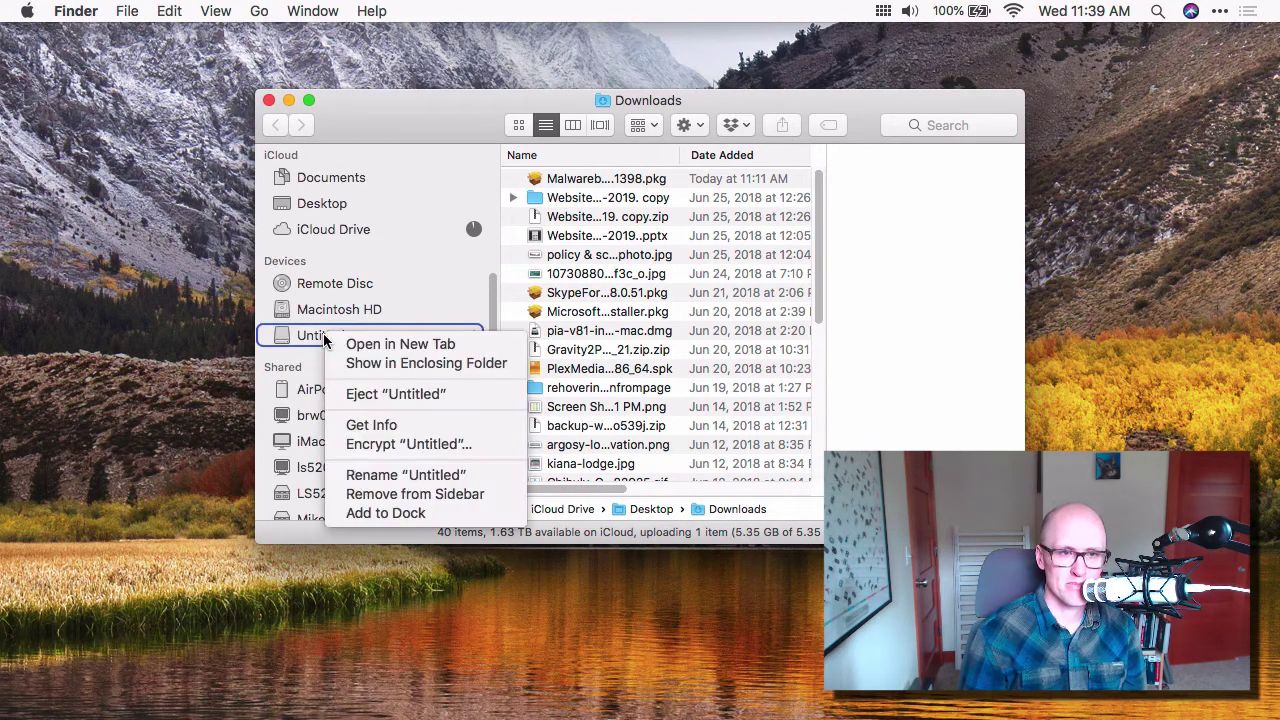
{"action": "left_click", "coordinate": [385, 450]}
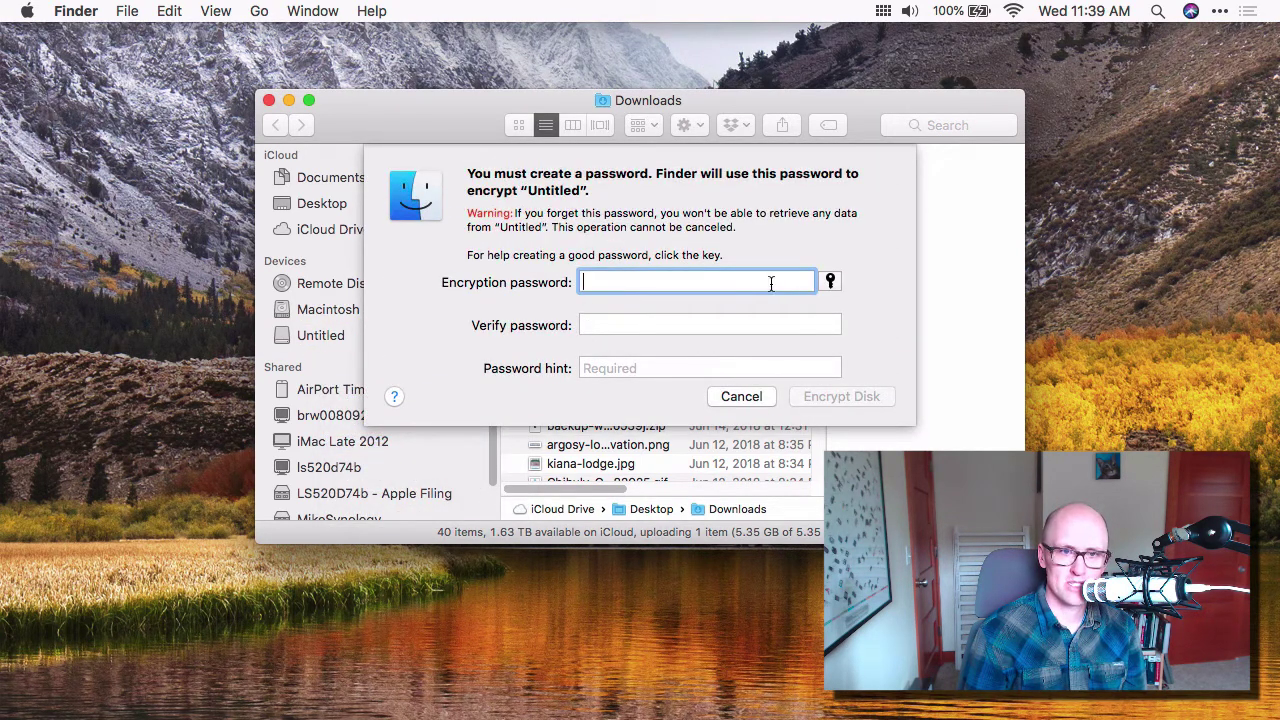
- Try the Password Assistant from the key icon, move its window aside, then close it
{"action": "left_click", "coordinate": [830, 281]}
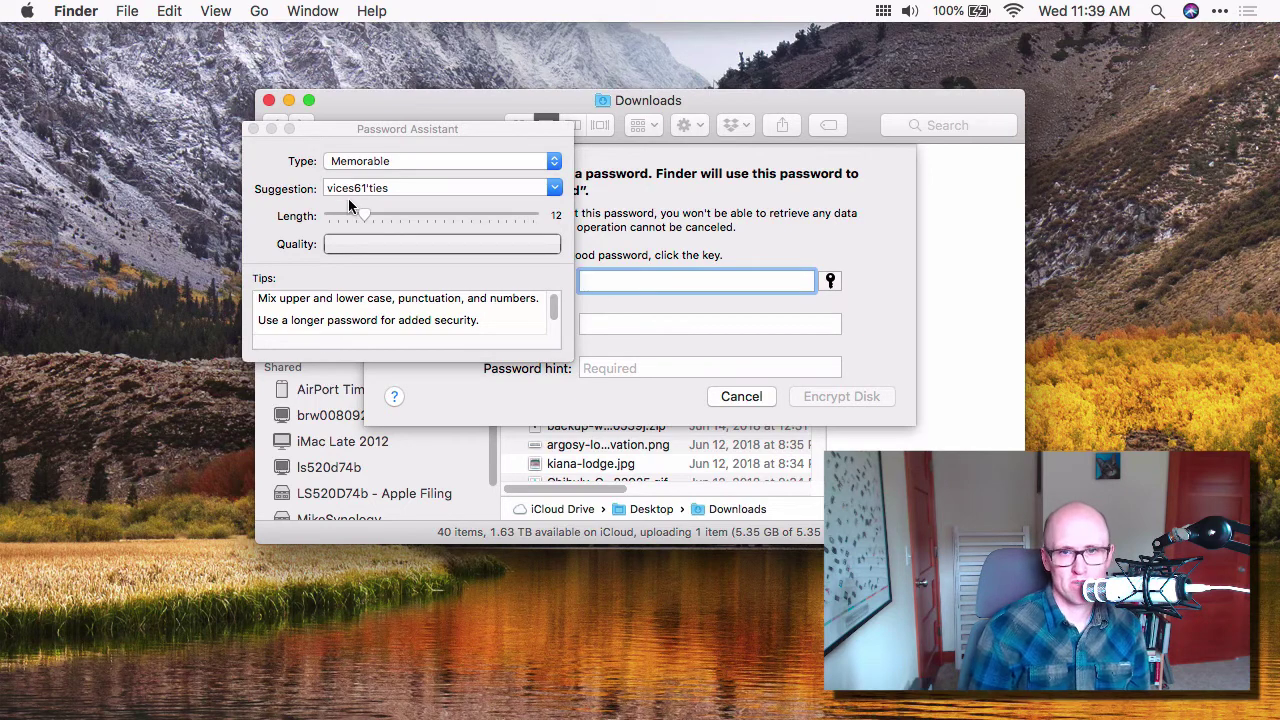
{"action": "left_click_drag", "start_coordinate": [340, 129], "coordinate": [248, 187]}
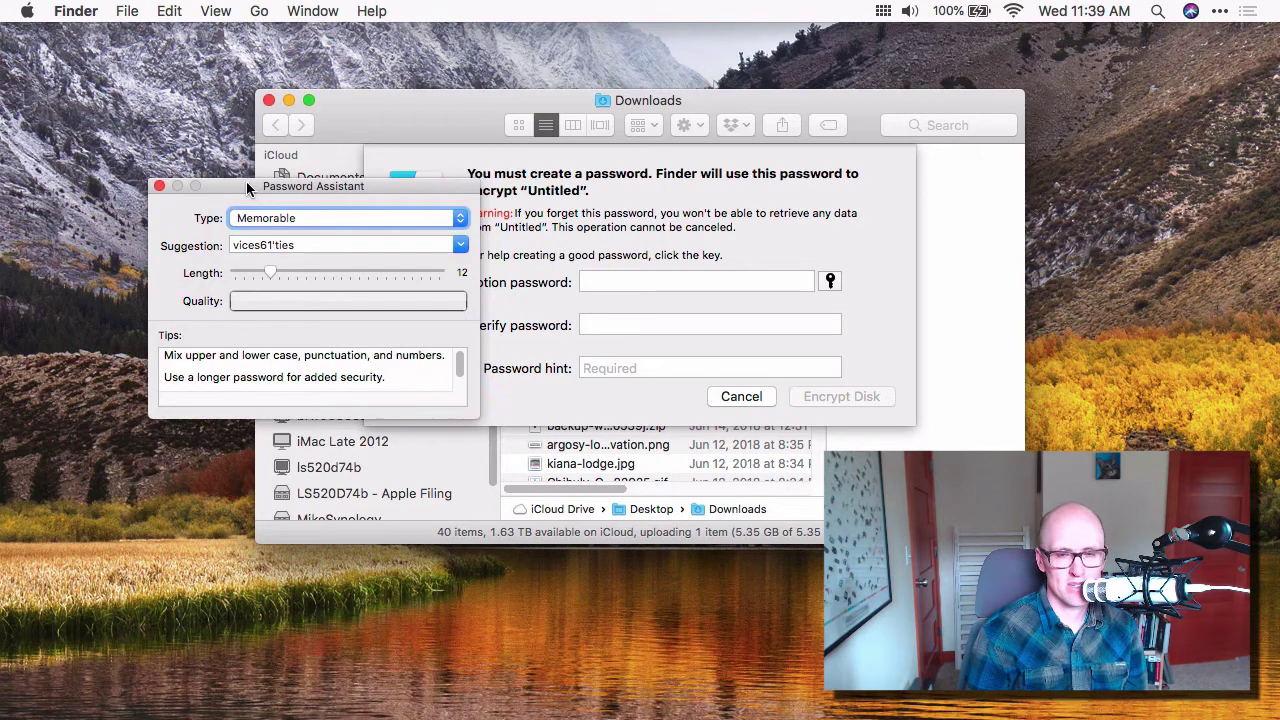
{"action": "left_click", "coordinate": [159, 186]}
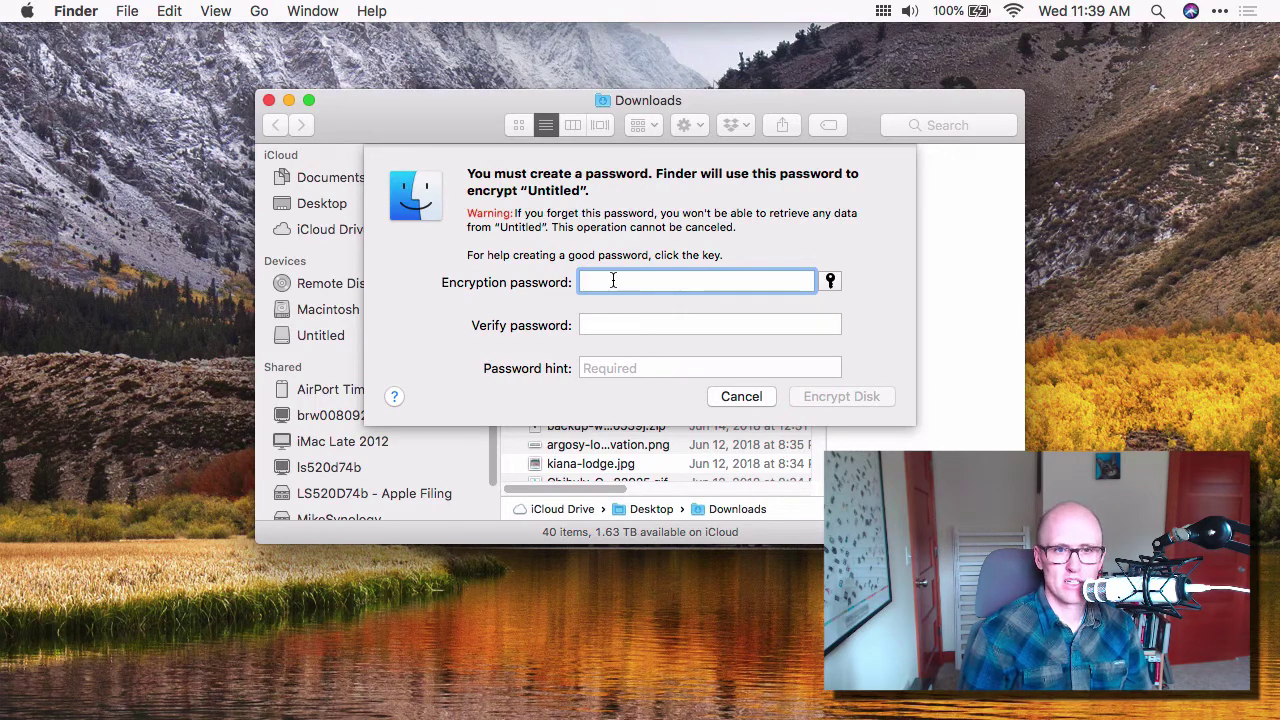
- Enter and verify the encryption password, add the hint 'you know what it is', and encrypt the disk
{"action": "type", "text": "******"}
{"action": "key", "text": "Tab"}
{"action": "key", "text": "Tab"}
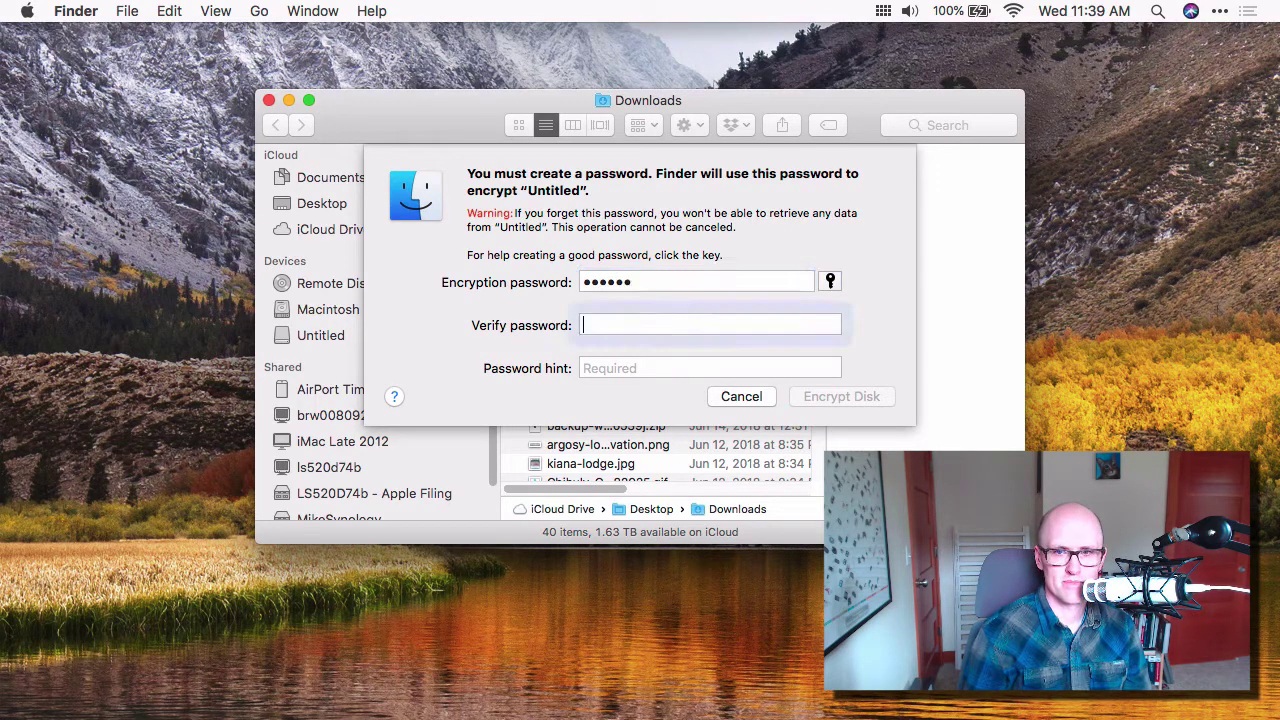
{"action": "type", "text": "*******"}
{"action": "key", "text": "BackSpace"}
{"action": "key", "text": "BackSpace"}
{"action": "key", "text": "BackSpace"}
{"action": "key", "text": "BackSpace"}
{"action": "key", "text": "BackSpace"}
{"action": "key", "text": "BackSpace"}
{"action": "key", "text": "BackSpace"}
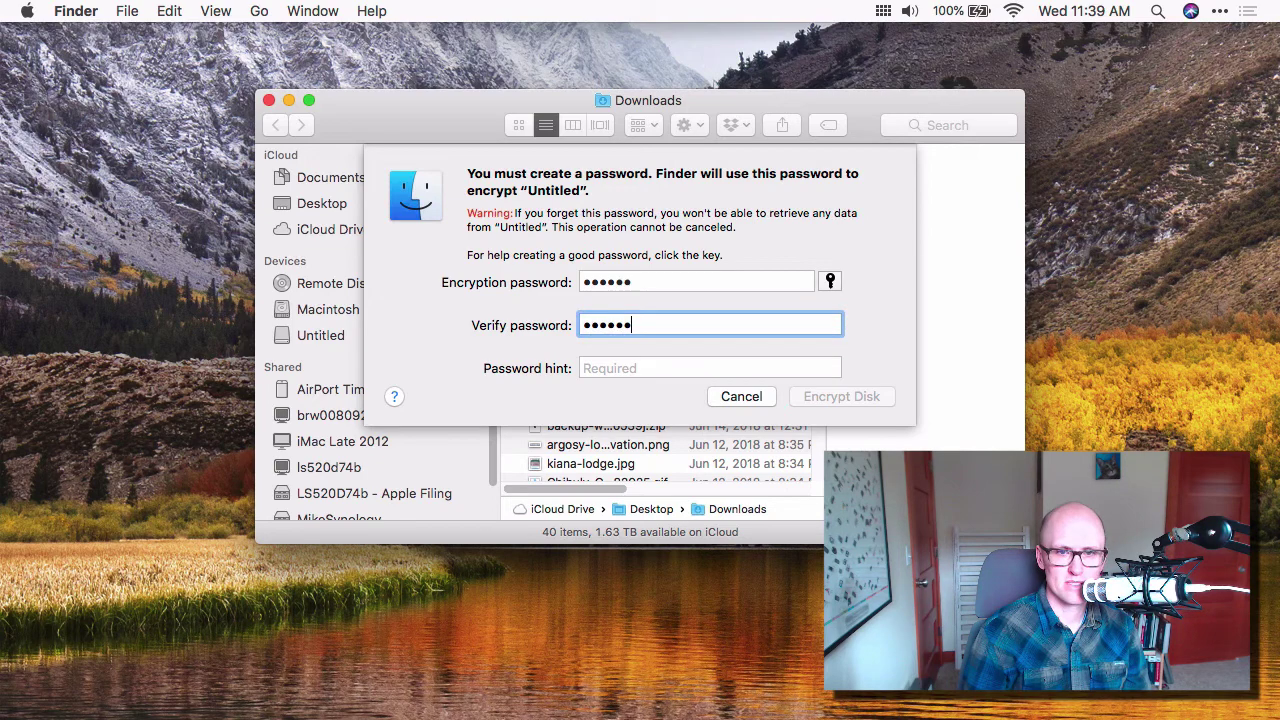
{"action": "type", "text": "******"}
{"action": "key", "text": "Tab"}
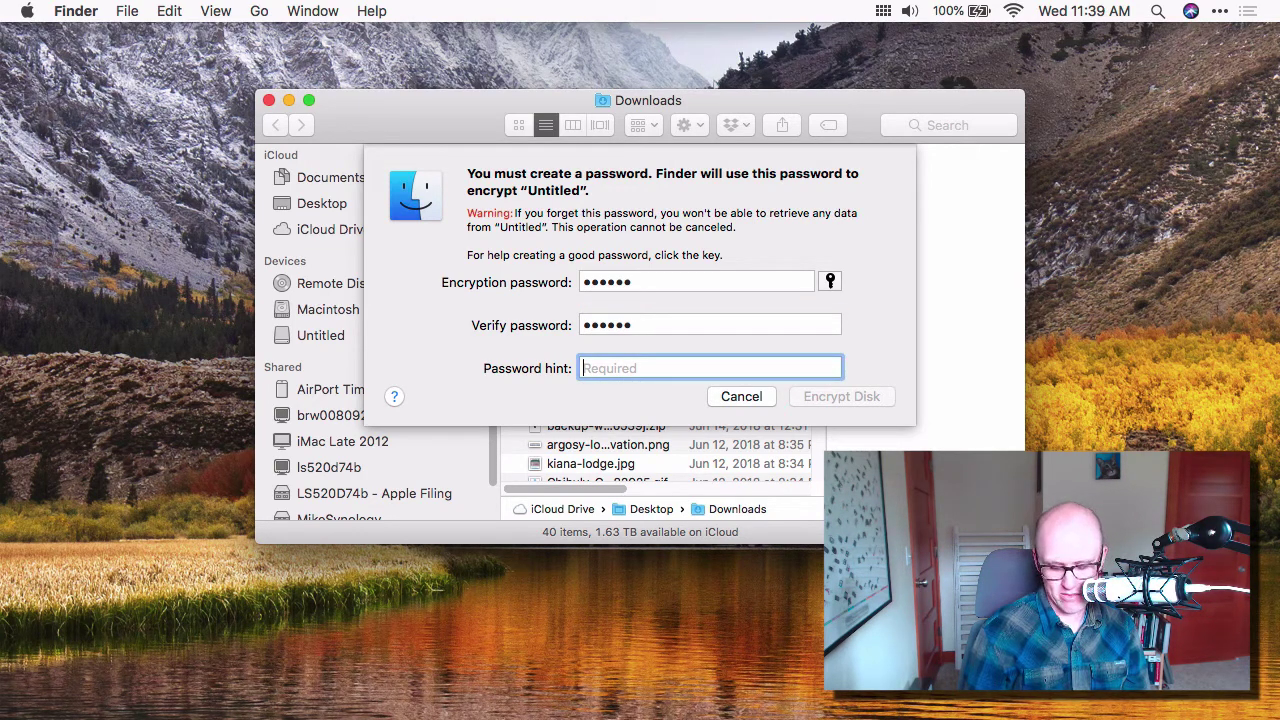
{"action": "type", "text": "you know what it is"}
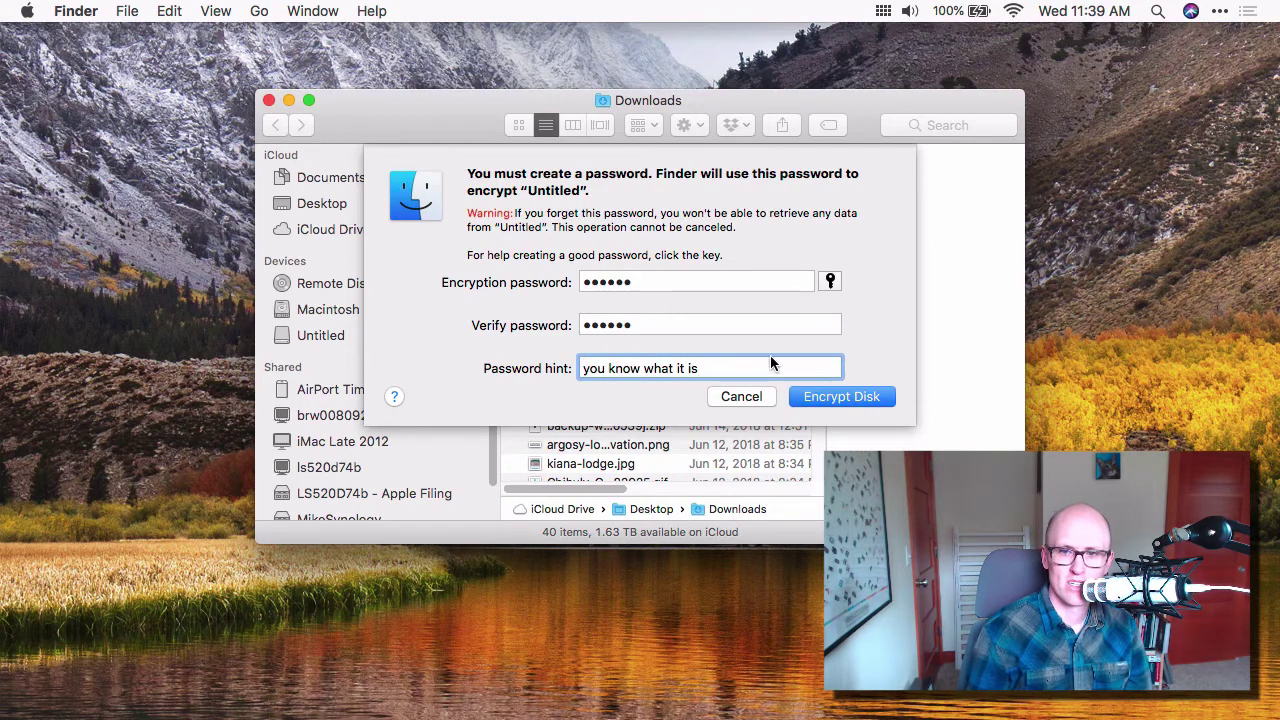
{"action": "left_click", "coordinate": [806, 397]}
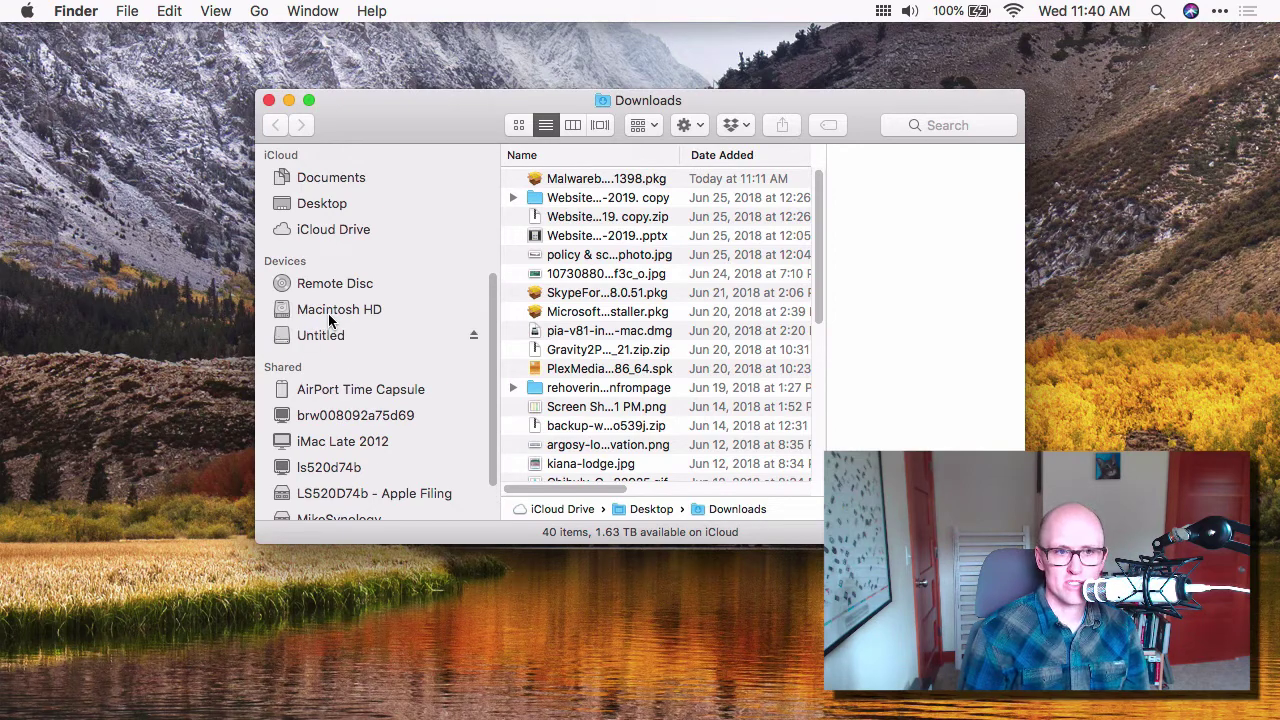
- Open the Untitled drive and check its context menu shows 'Encrypting "Untitled"…'
{"action": "left_click", "coordinate": [327, 335]}
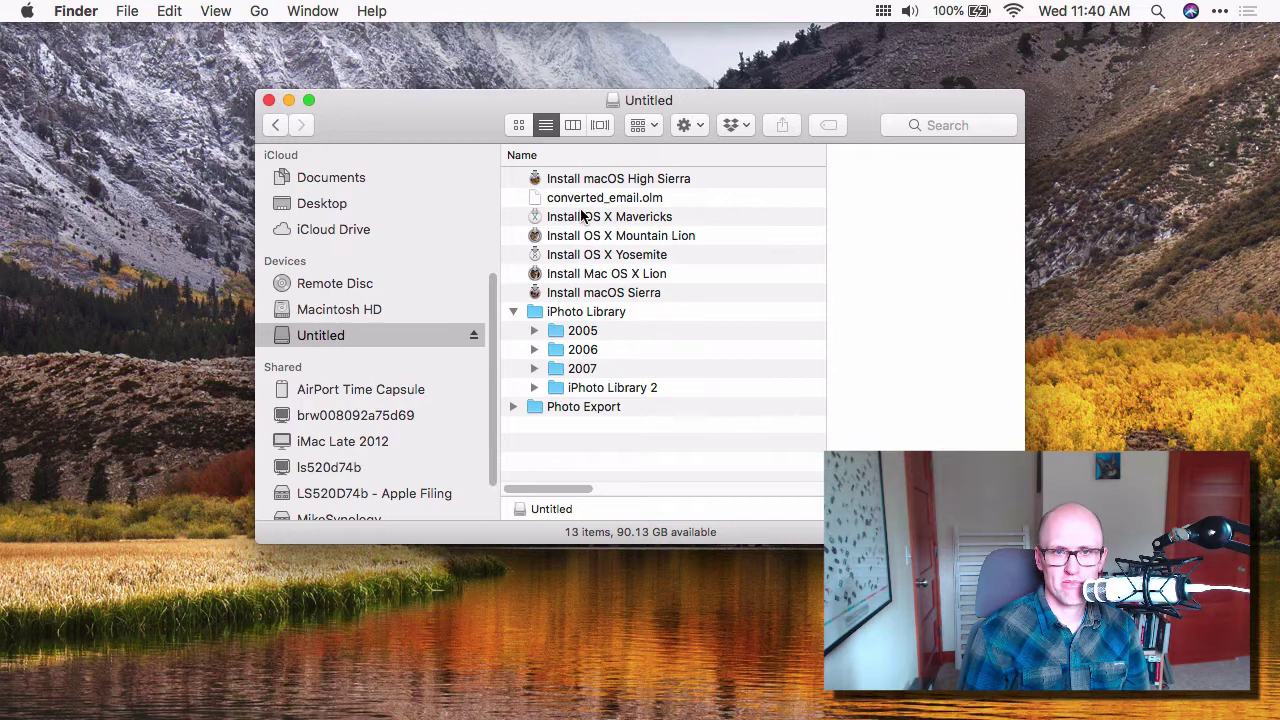
{"action": "left_click", "coordinate": [513, 312]}
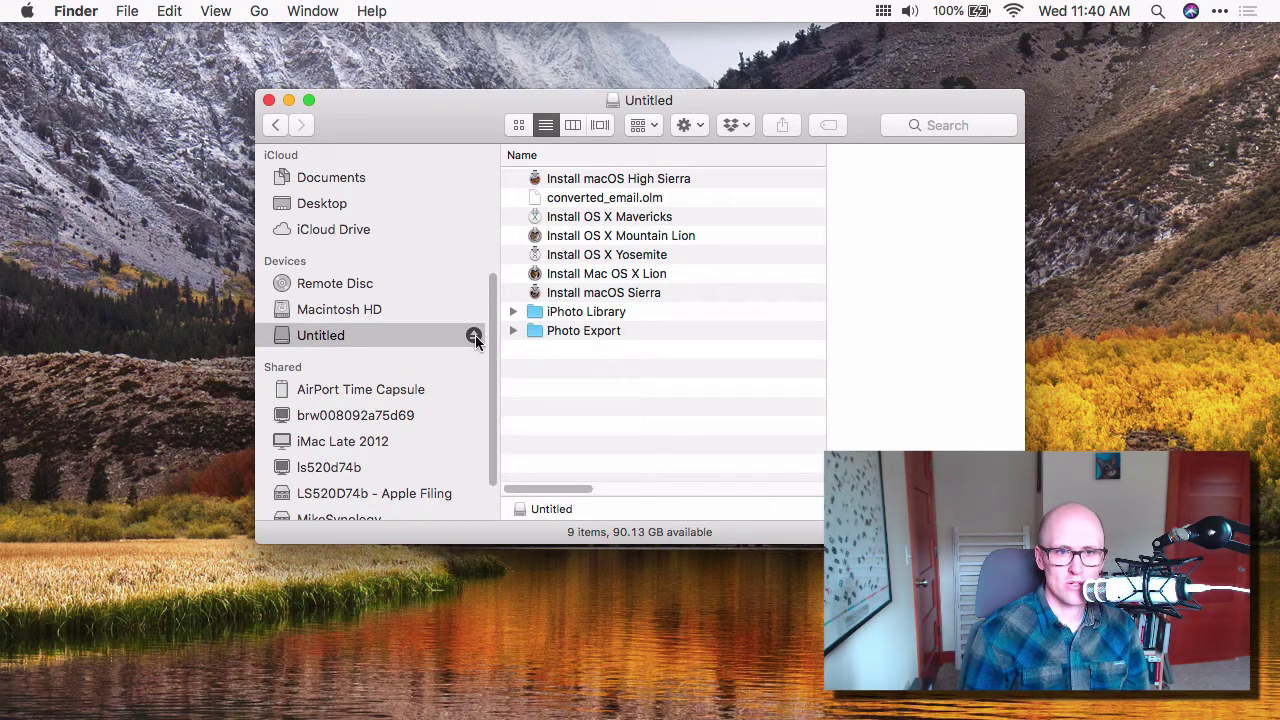
{"action": "right_click", "coordinate": [317, 338]}
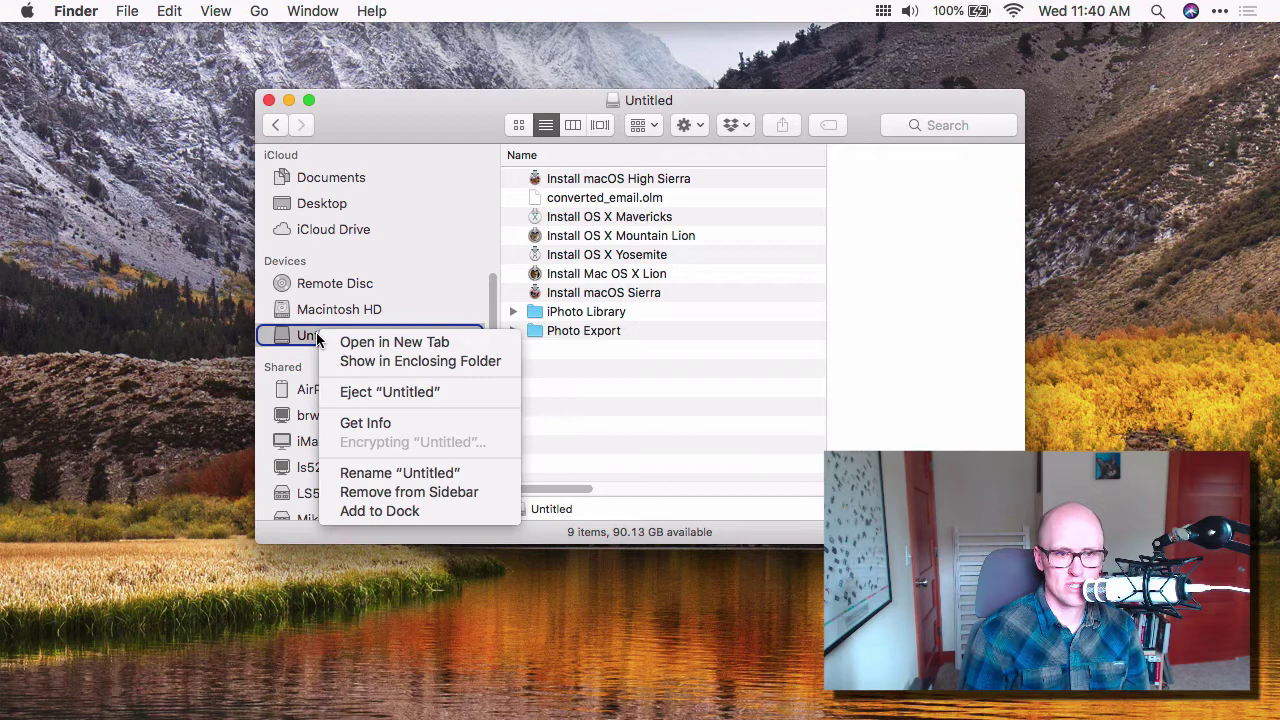
{"action": "left_click", "coordinate": [622, 391]}
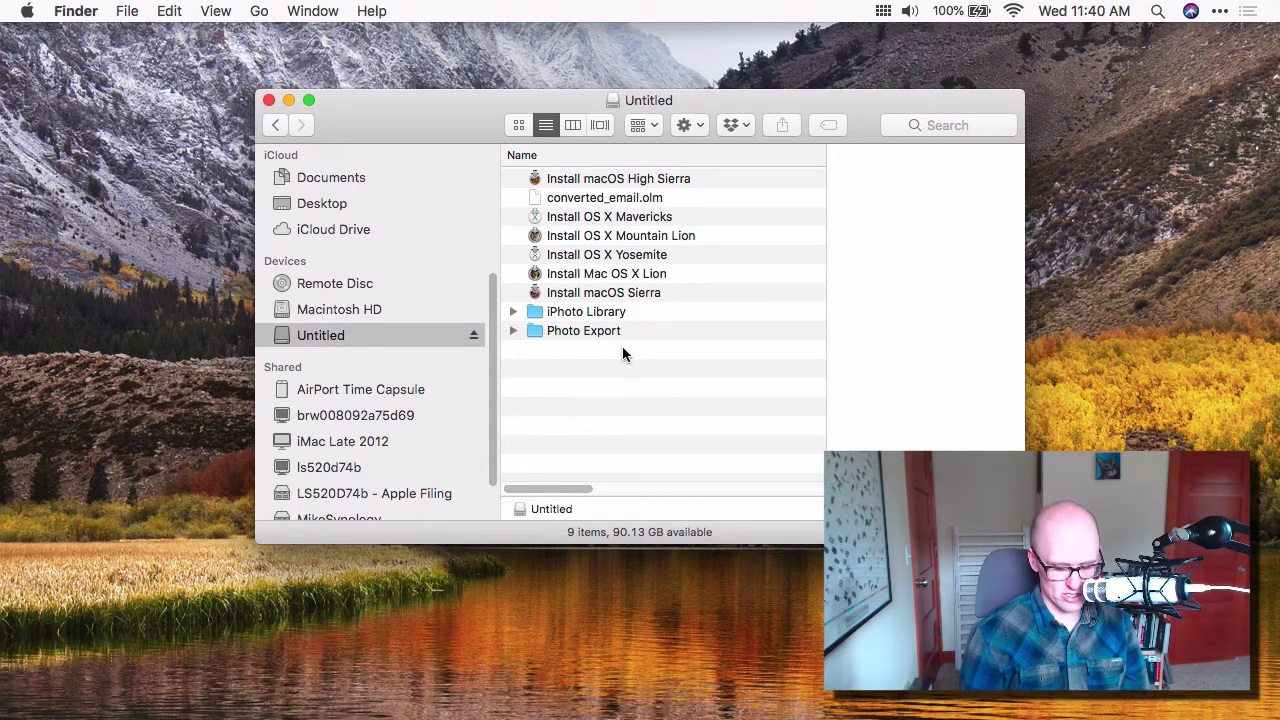
- Launch Disk Utility through the Alfred launcher with 'du'
{"action": "key", "text": "alt+space"}
{"action": "type", "text": "du"}
{"action": "key", "text": "Return"}
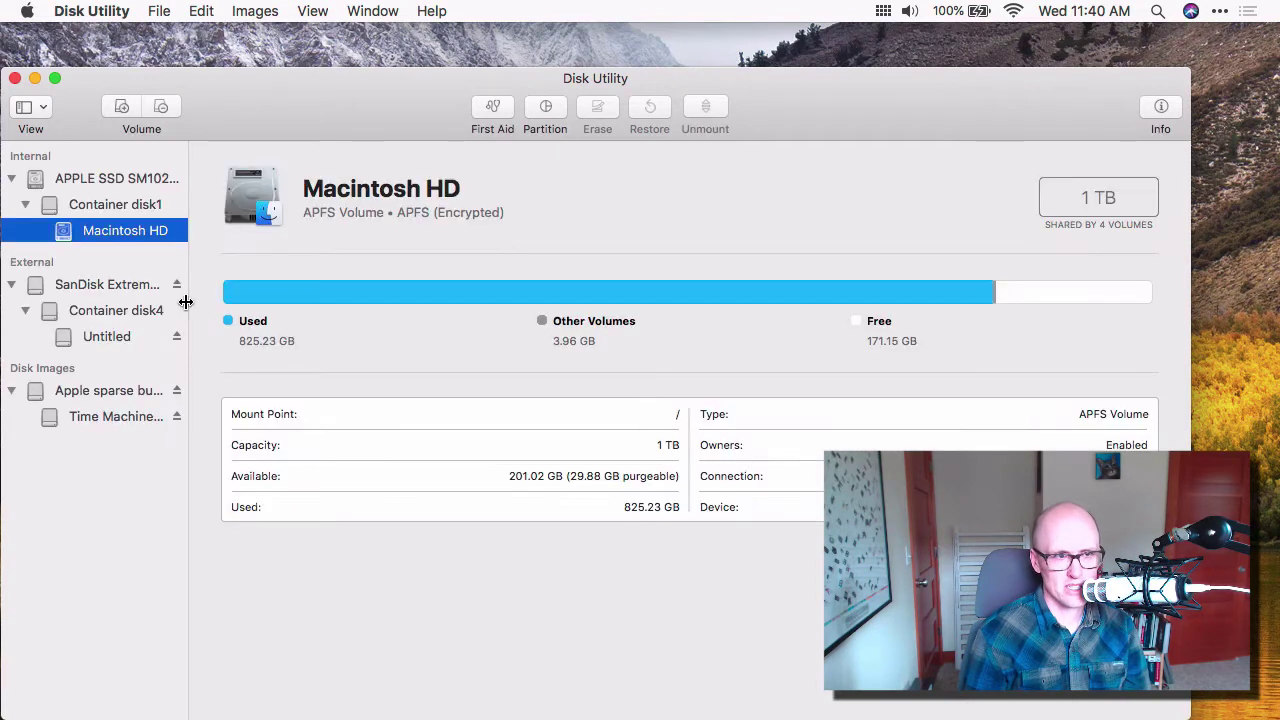
- Check Untitled, Container disk4 and SanDisk Extreme, confirming Untitled is APFS (Encrypted), 126.22 GB with 56.05 GB used
{"action": "left_click", "coordinate": [105, 340]}
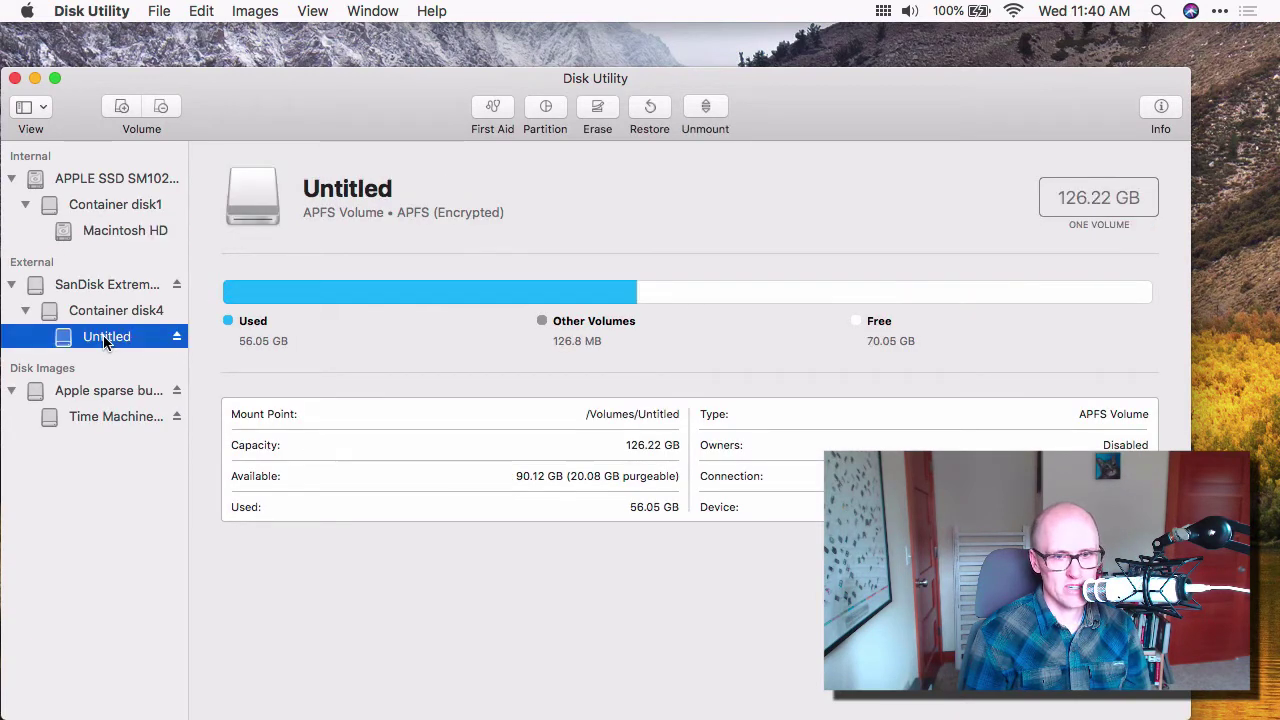
{"action": "left_click", "coordinate": [92, 314]}
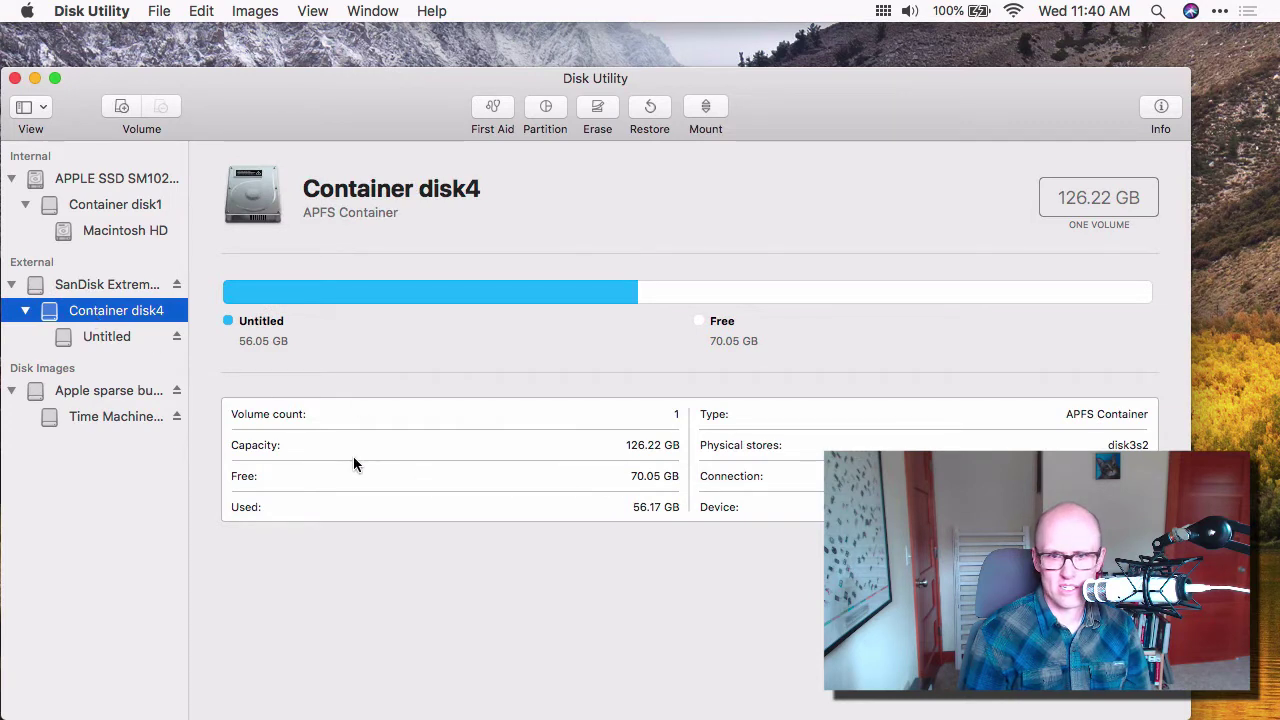
{"action": "left_click", "coordinate": [103, 290]}
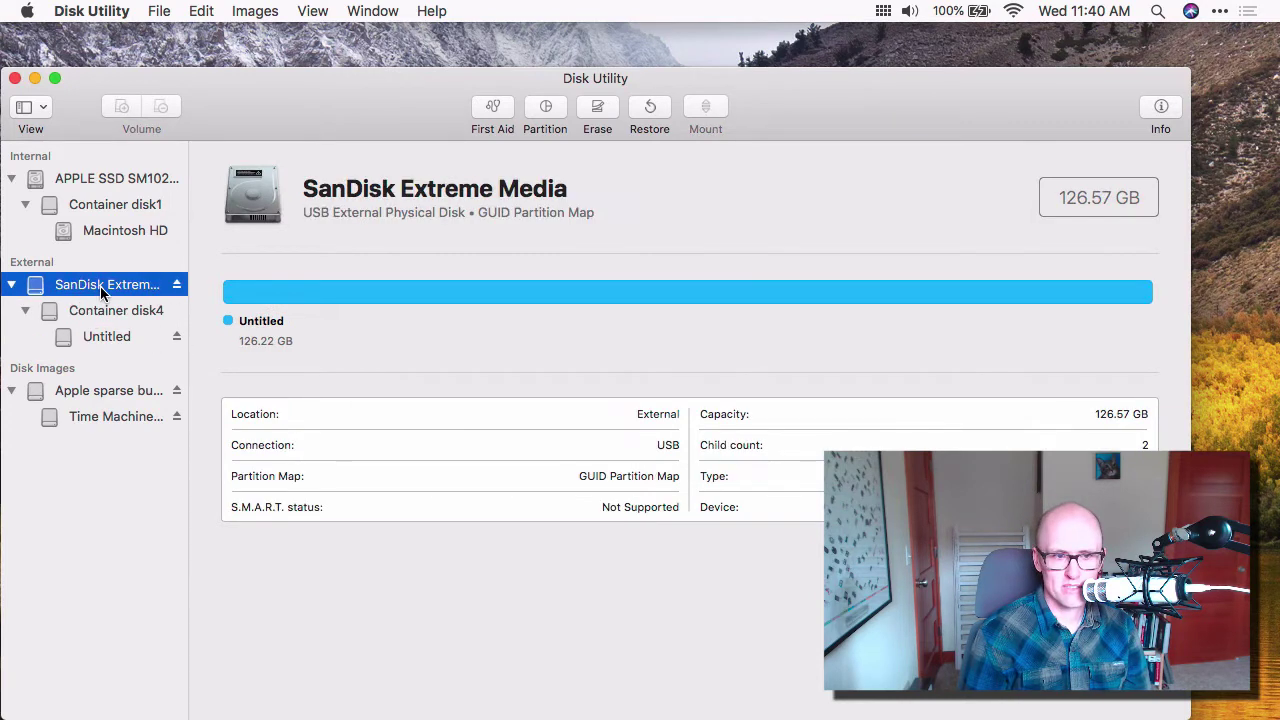
{"action": "left_click", "coordinate": [118, 336]}
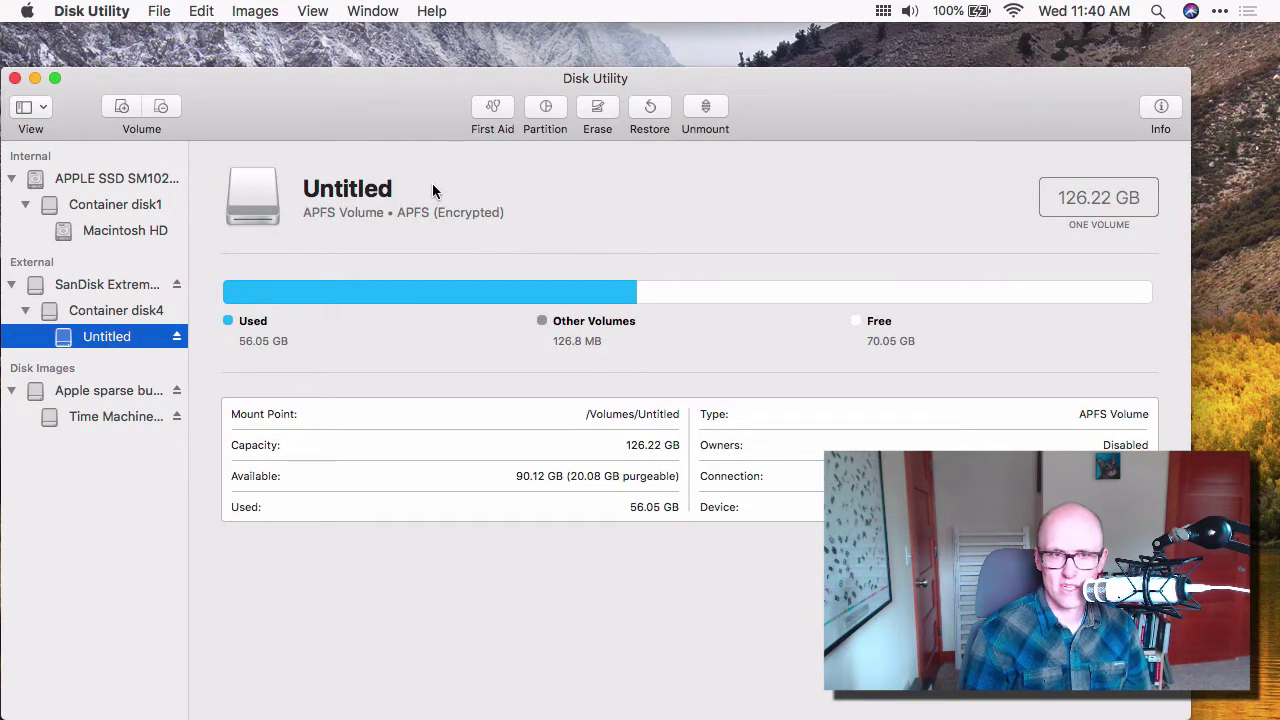
{"action": "double_click", "coordinate": [472, 212]}
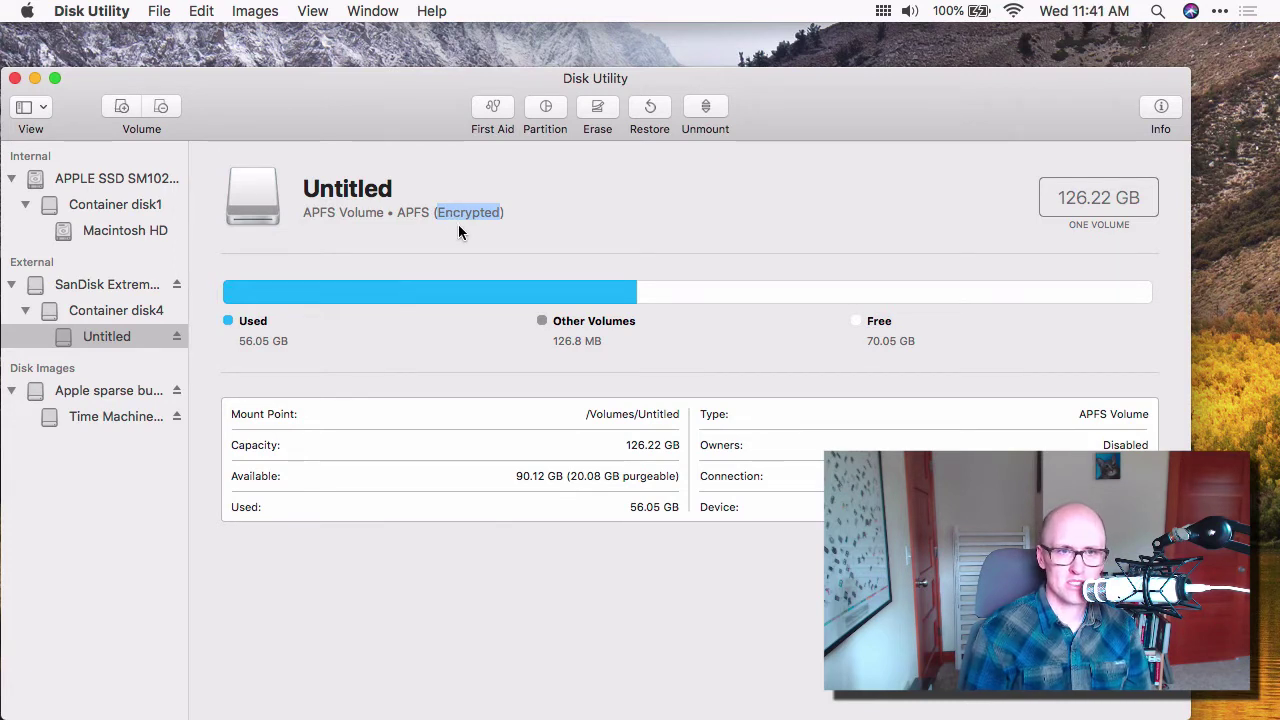
{"action": "left_click", "coordinate": [463, 212]}
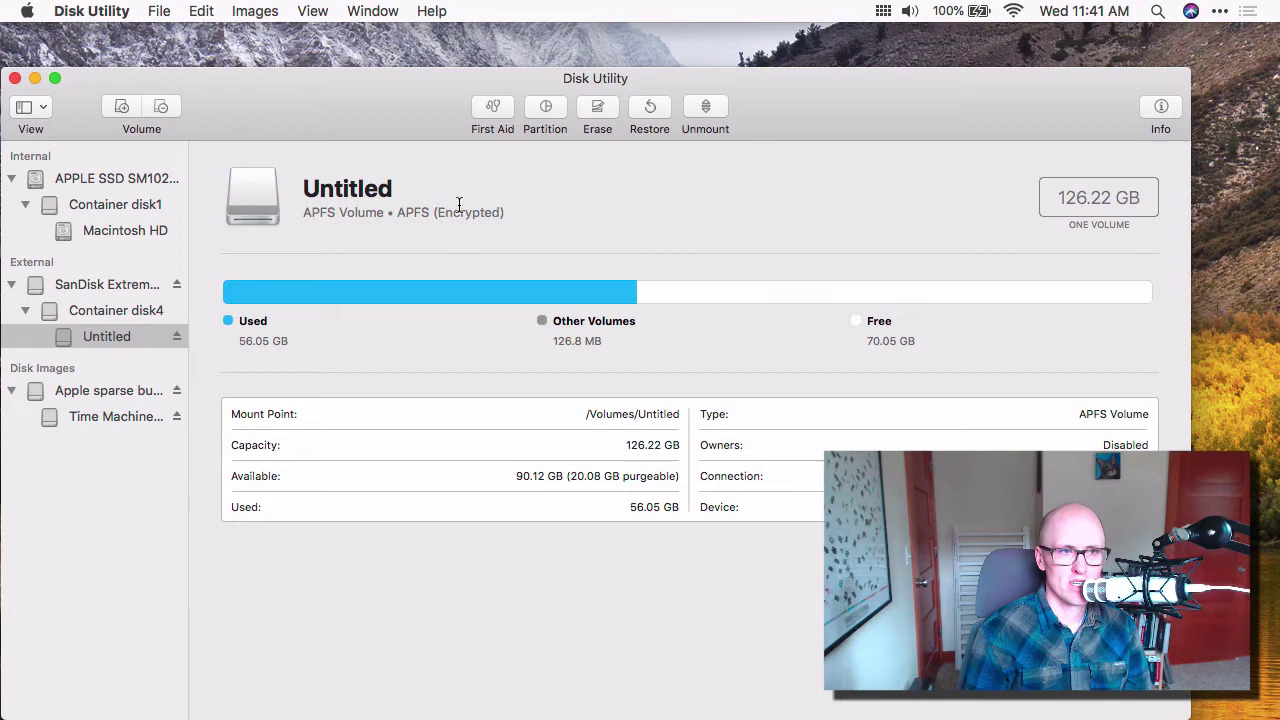
{"action": "left_click_drag", "start_coordinate": [386, 93], "coordinate": [403, 53]}
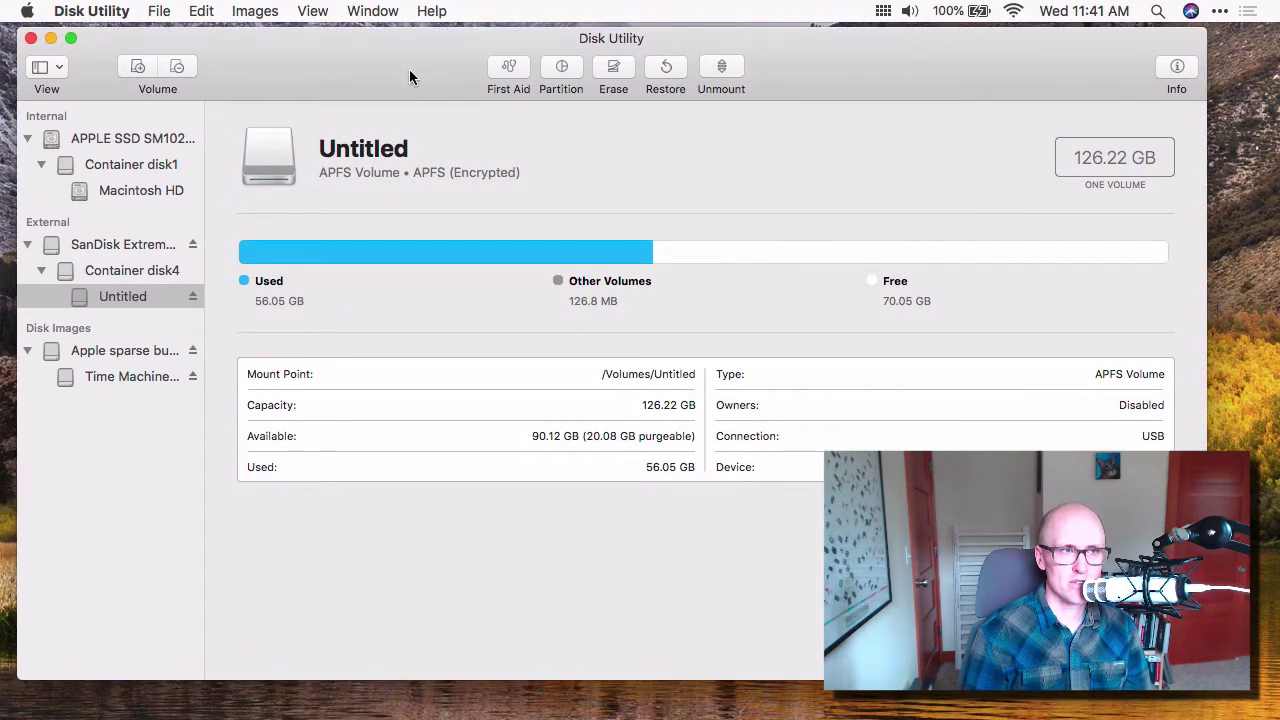